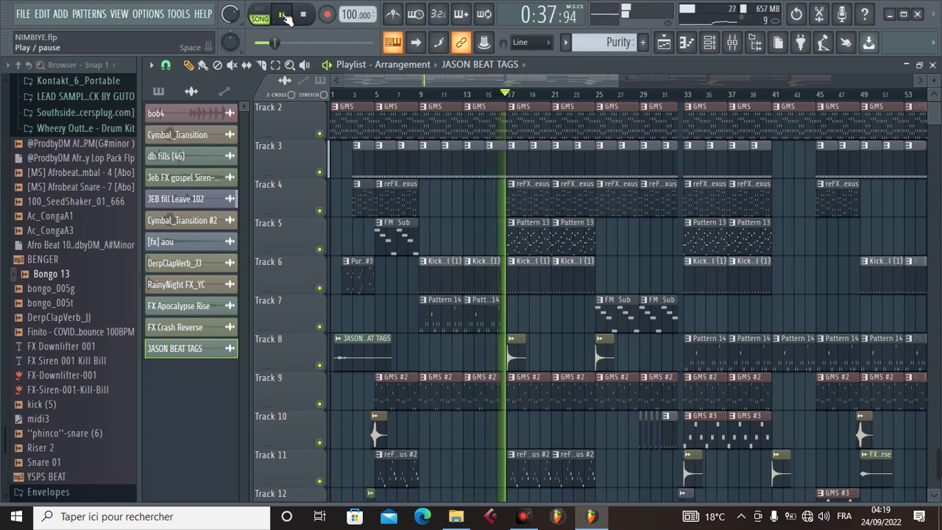
Step: Pause the song and look over the whole playlist arrangement from Track 1 down to the lower tracks
{"action": "left_click", "coordinate": [284, 17]}
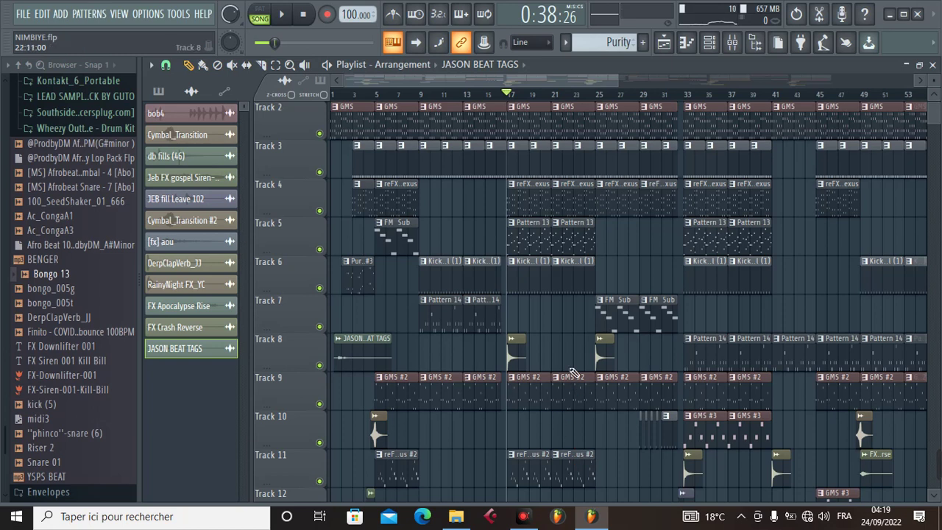
{"action": "scroll", "coordinate": [573, 371], "scroll_direction": "up", "scroll_amount": 1}
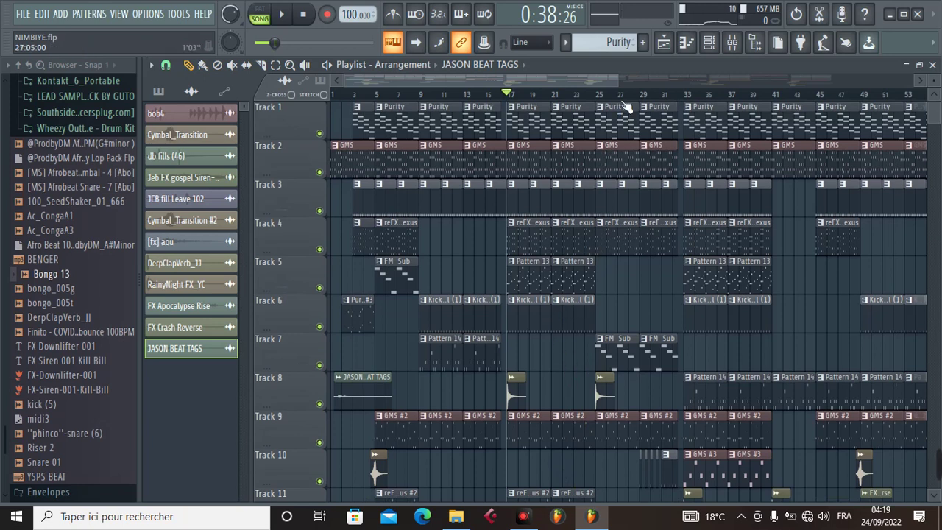
{"action": "left_click_drag", "start_coordinate": [624, 88], "coordinate": [657, 116]}
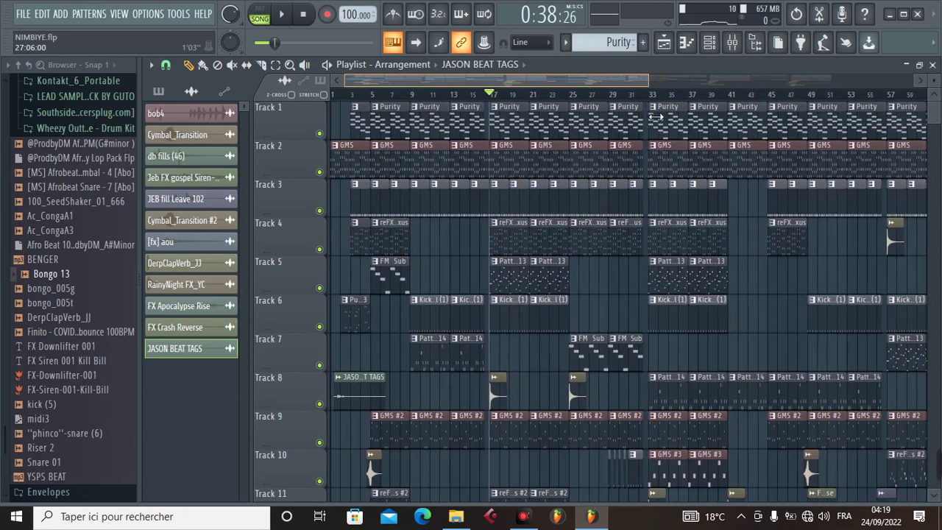
{"action": "mouse_move", "coordinate": [562, 84]}
{"action": "left_mouse_down"}
{"action": "mouse_move", "coordinate": [848, 84]}
{"action": "mouse_move", "coordinate": [551, 95]}
{"action": "mouse_move", "coordinate": [559, 87]}
{"action": "left_mouse_up"}
{"action": "left_click", "coordinate": [574, 173]}
{"action": "scroll", "coordinate": [586, 213], "scroll_direction": "down", "scroll_amount": 5}
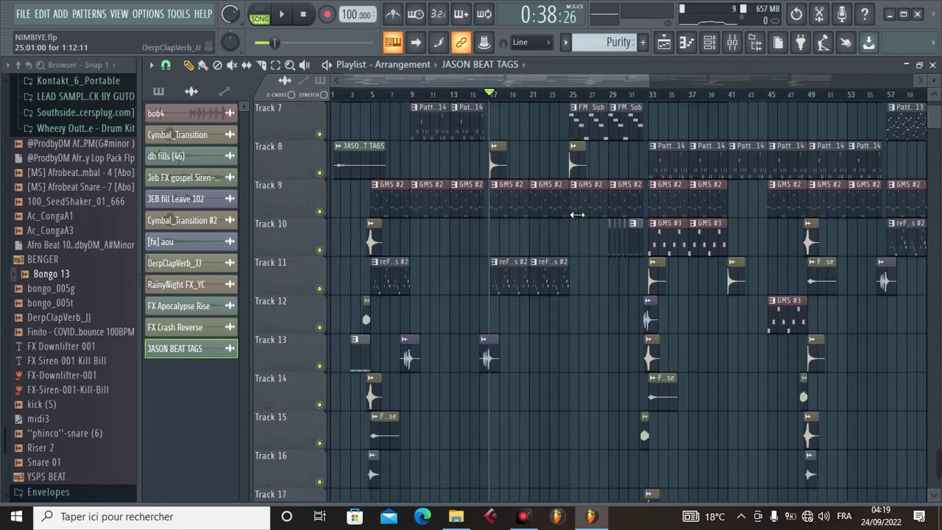
{"action": "scroll", "coordinate": [604, 238], "scroll_direction": "up", "scroll_amount": 5}
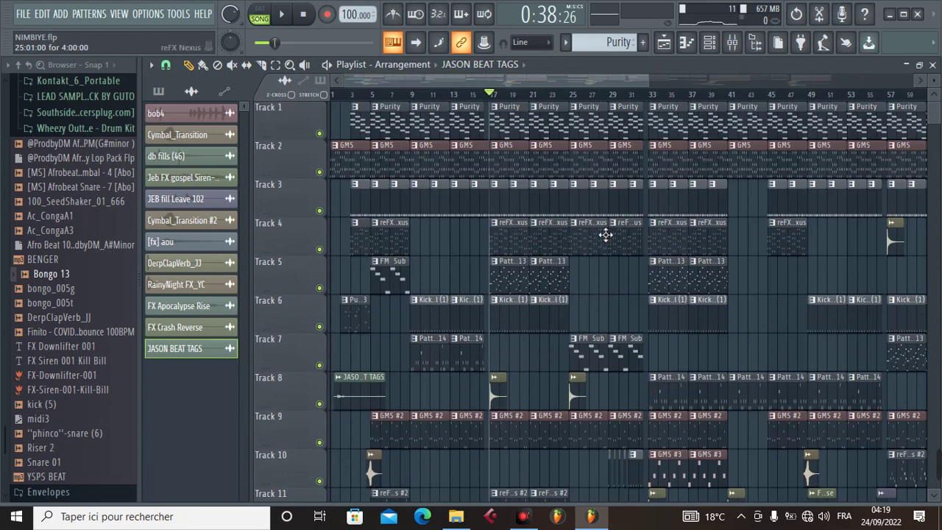
Step: Show the project's patterns in the picker and examine how they are laid out across the playlist tracks
{"action": "left_click", "coordinate": [159, 94]}
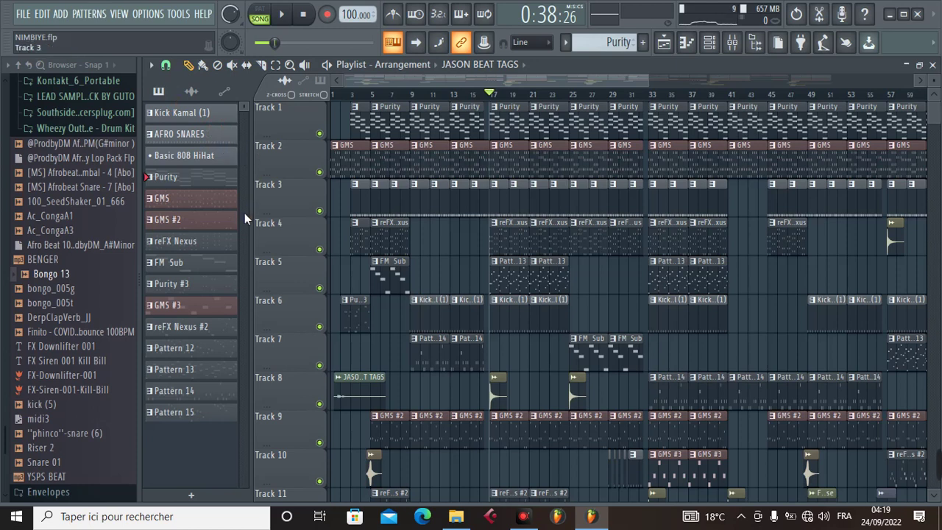
{"action": "scroll", "coordinate": [244, 213], "scroll_direction": "down", "scroll_amount": 1}
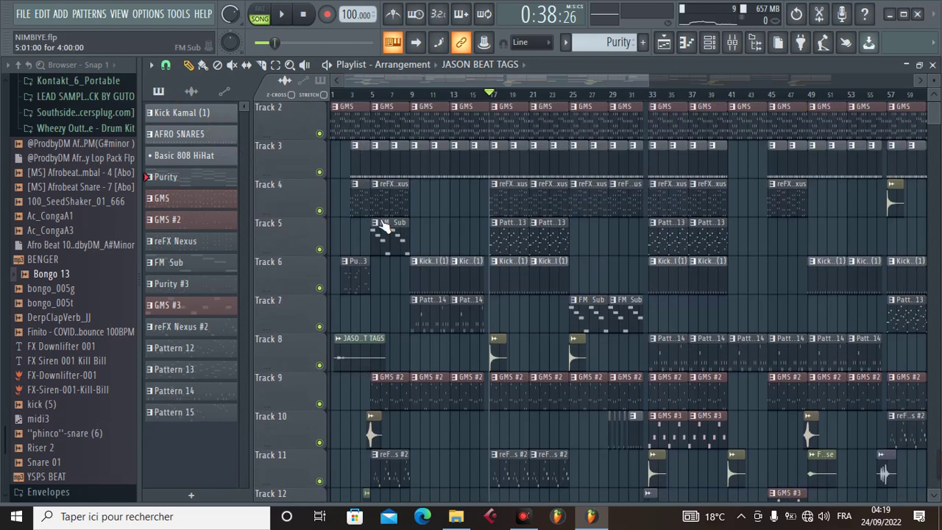
{"action": "scroll", "coordinate": [409, 228], "scroll_direction": "up", "scroll_amount": 1}
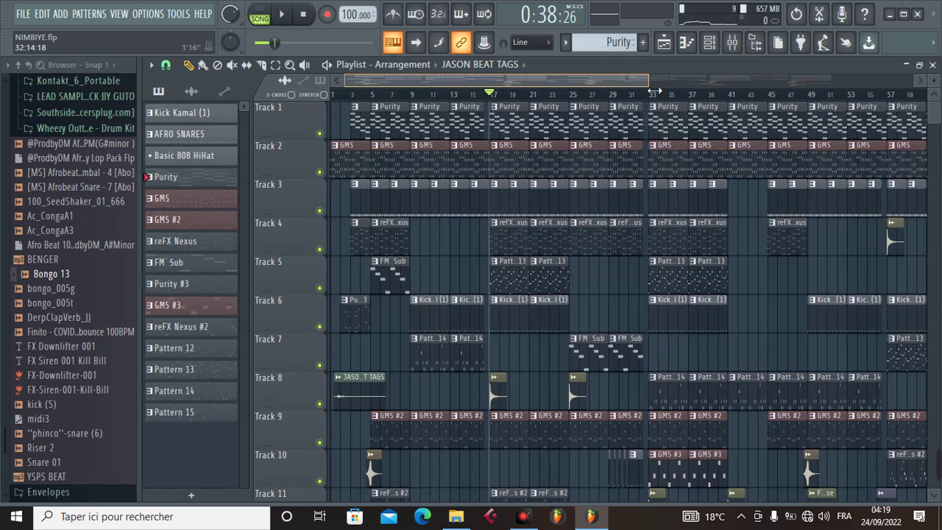
{"action": "scroll", "coordinate": [589, 214], "scroll_direction": "down", "scroll_amount": 5}
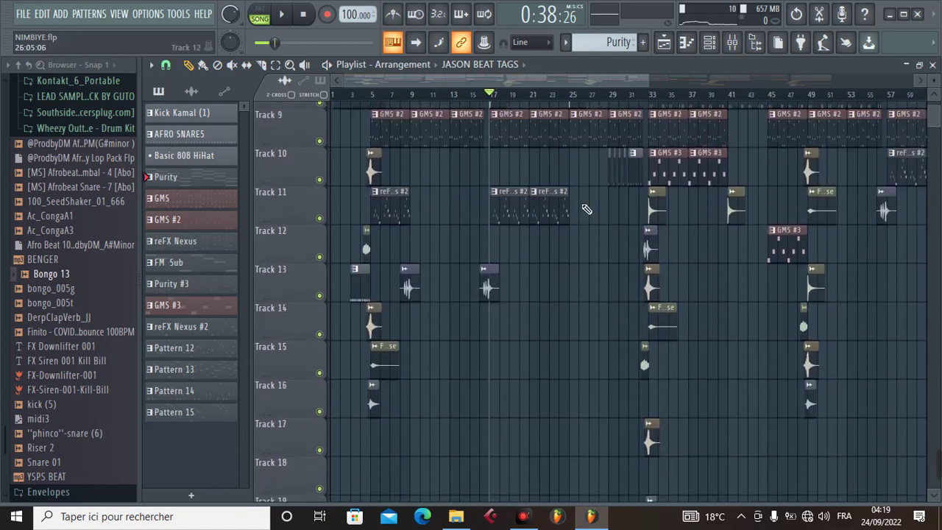
{"action": "scroll", "coordinate": [589, 212], "scroll_direction": "up", "scroll_amount": 7}
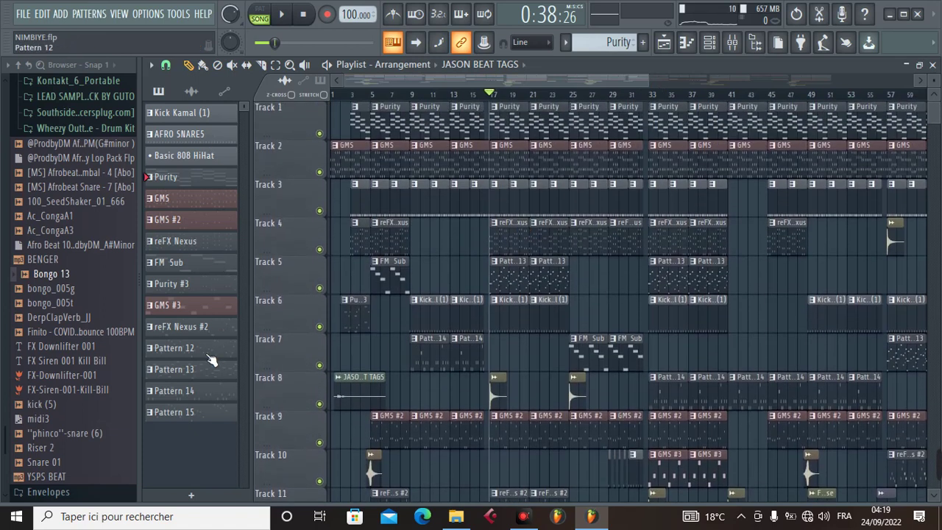
Step: Select the Kick Kamal (1) pattern and examine its steps, sampler settings and fill options in the channel rack
{"action": "left_click", "coordinate": [181, 112]}
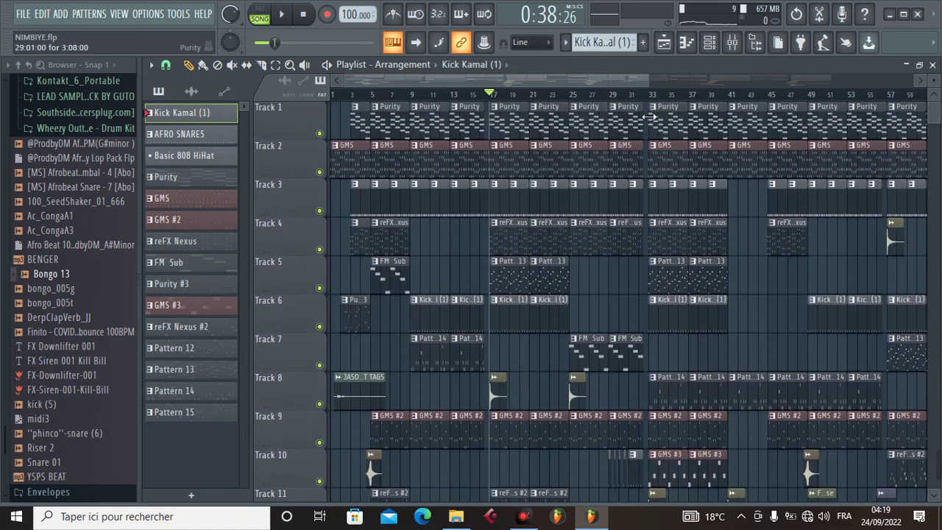
{"action": "left_click", "coordinate": [707, 45]}
{"action": "scroll", "coordinate": [416, 221], "scroll_direction": "up", "scroll_amount": 3}
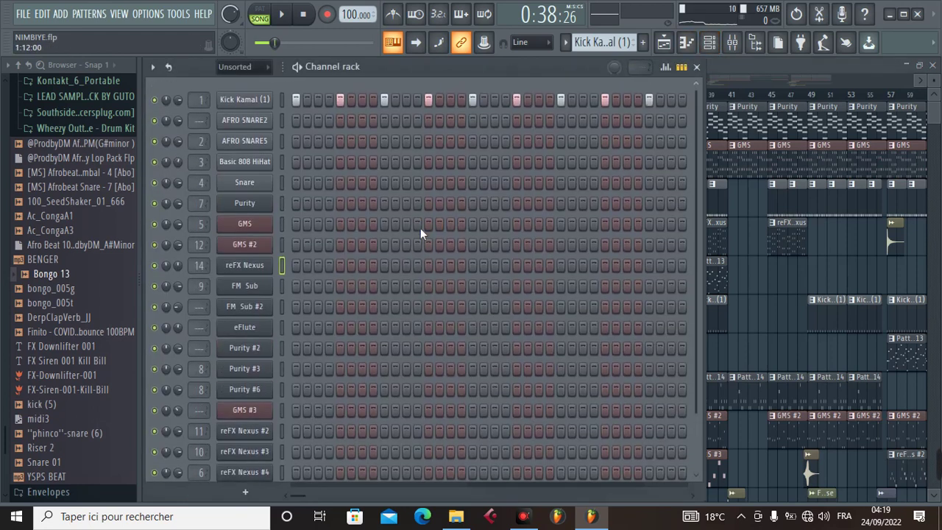
{"action": "left_click", "coordinate": [262, 104]}
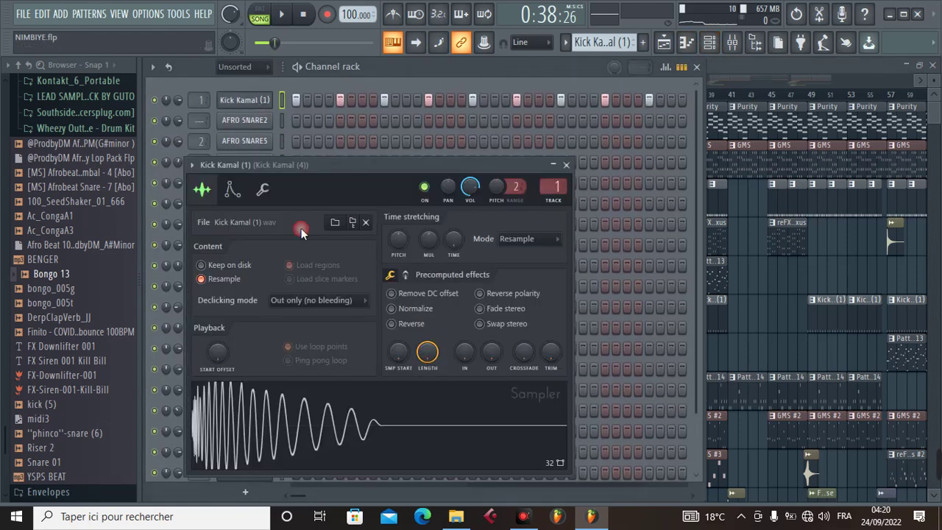
{"action": "left_click", "coordinate": [566, 164]}
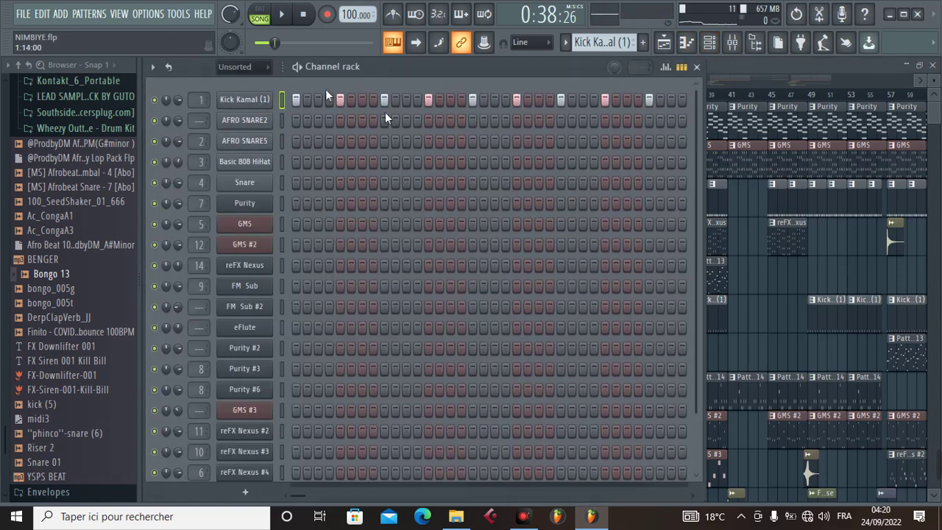
{"action": "right_click", "coordinate": [248, 98]}
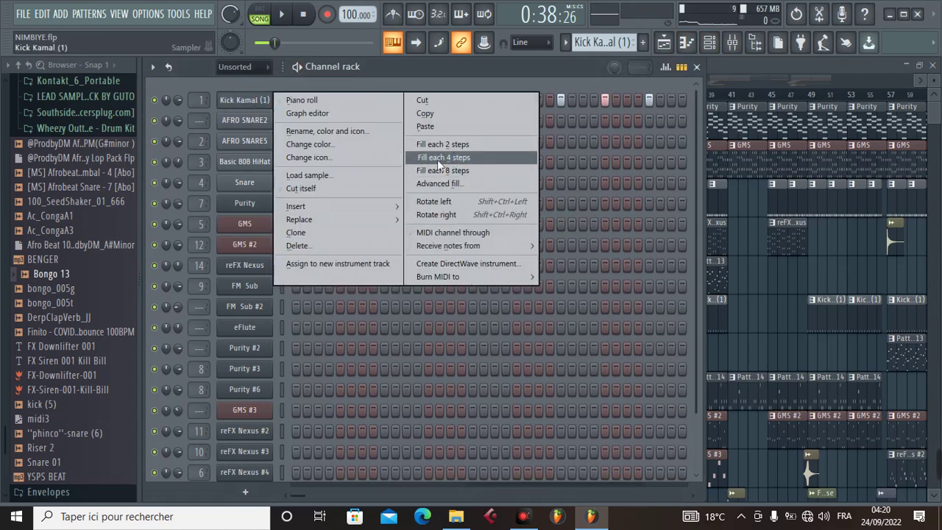
{"action": "left_click", "coordinate": [416, 123]}
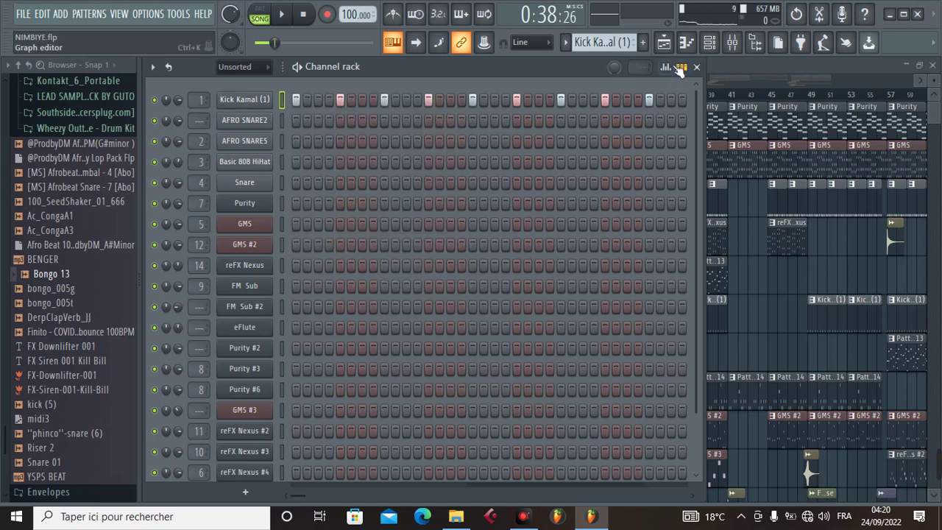
Step: Select the AFRO SNARES pattern, show its steps in the channel rack and play it in pattern mode, pausing after listening
{"action": "left_click", "coordinate": [663, 42]}
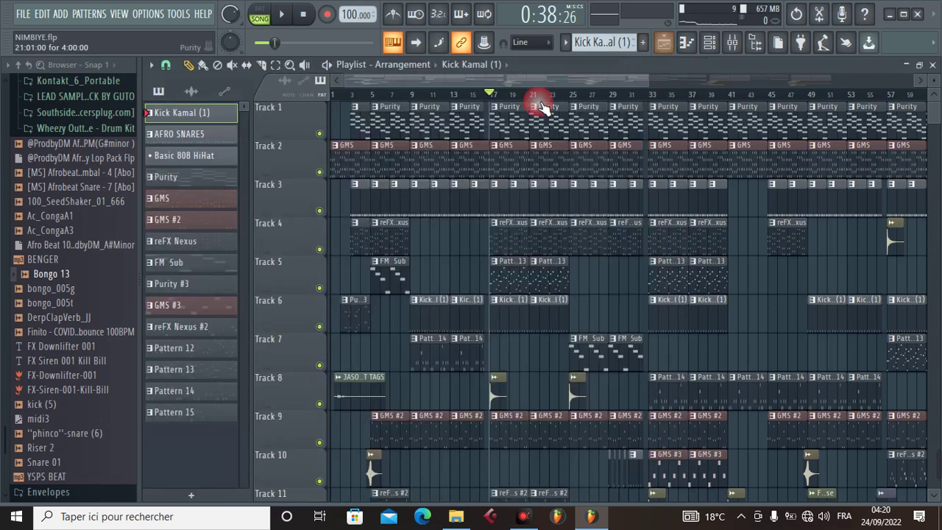
{"action": "left_click", "coordinate": [215, 140]}
{"action": "left_click", "coordinate": [709, 46]}
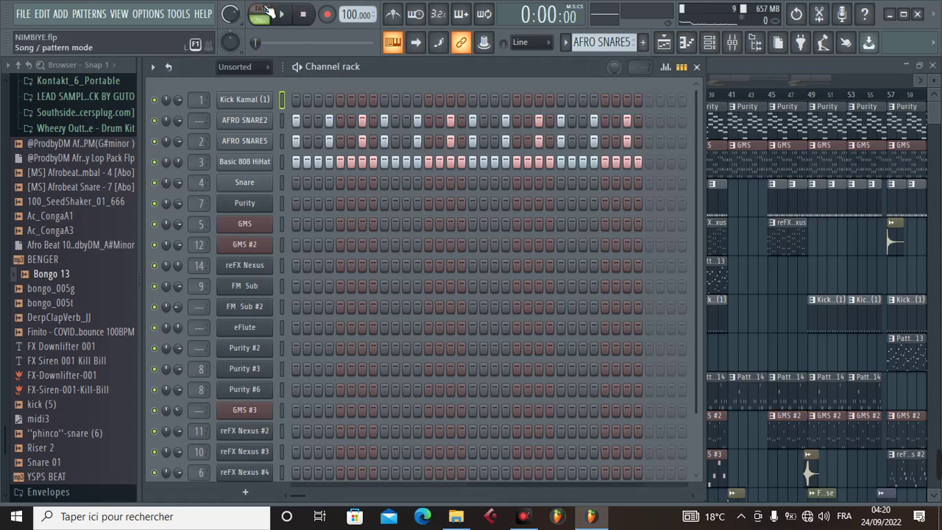
{"action": "left_click", "coordinate": [268, 11]}
{"action": "left_click", "coordinate": [282, 15]}
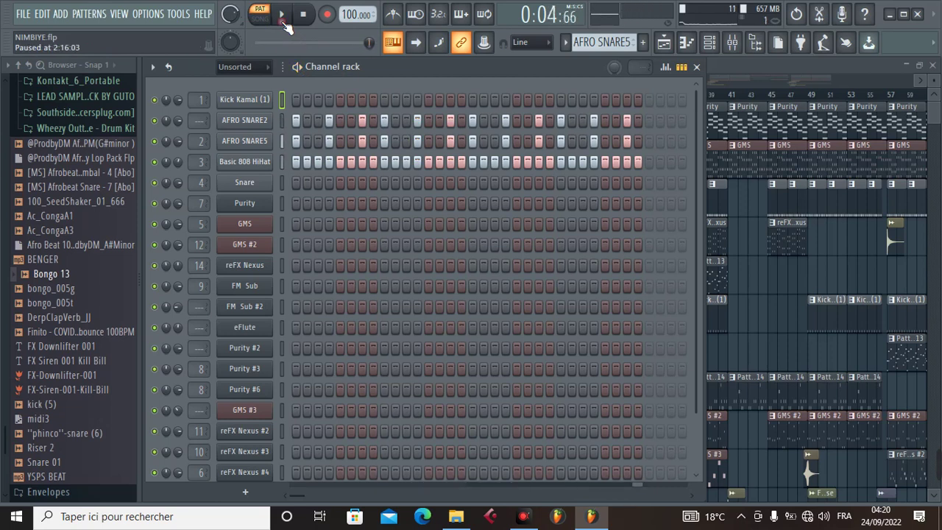
Step: Select the Basic 808 HiHat pattern from the playlist picker and examine its steps in the channel rack
{"action": "left_click", "coordinate": [663, 42]}
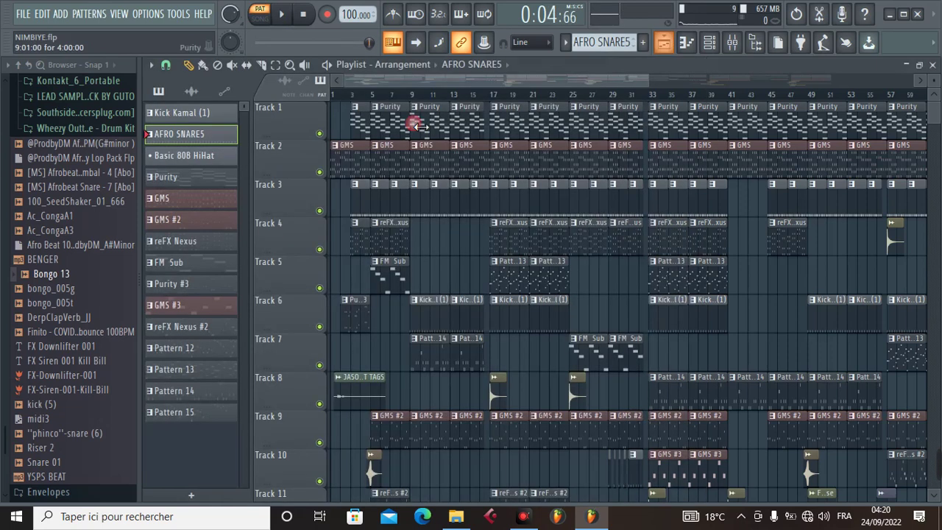
{"action": "left_click", "coordinate": [188, 156]}
{"action": "left_click", "coordinate": [709, 42]}
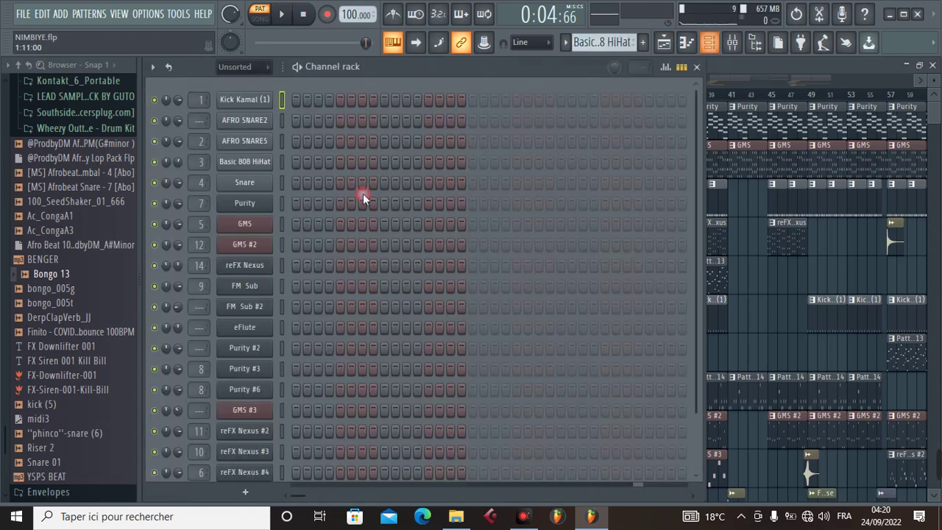
{"action": "scroll", "coordinate": [319, 221], "scroll_direction": "down", "scroll_amount": 3}
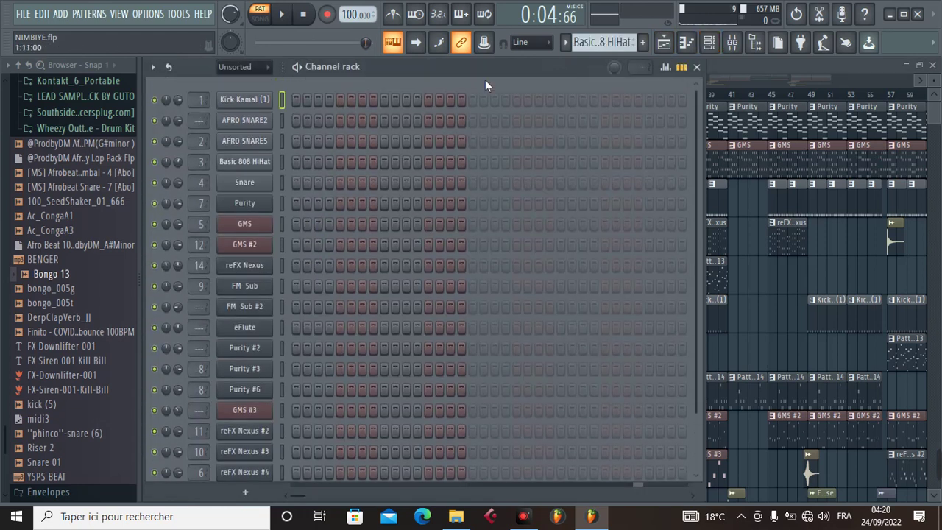
Step: Select the Purity pattern and examine the instrument preset loaded on its Purity channel, closing the plugin when done
{"action": "left_click", "coordinate": [663, 42]}
{"action": "left_click", "coordinate": [199, 173]}
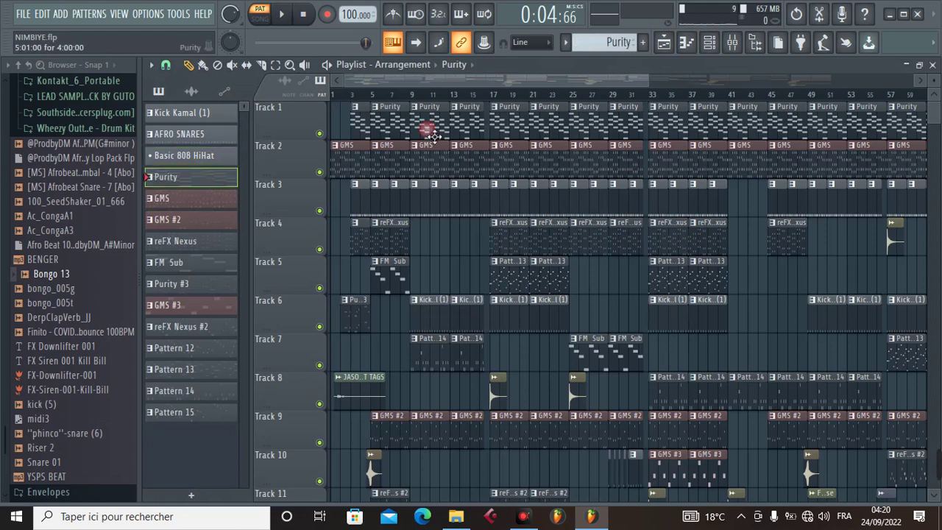
{"action": "left_click", "coordinate": [709, 42]}
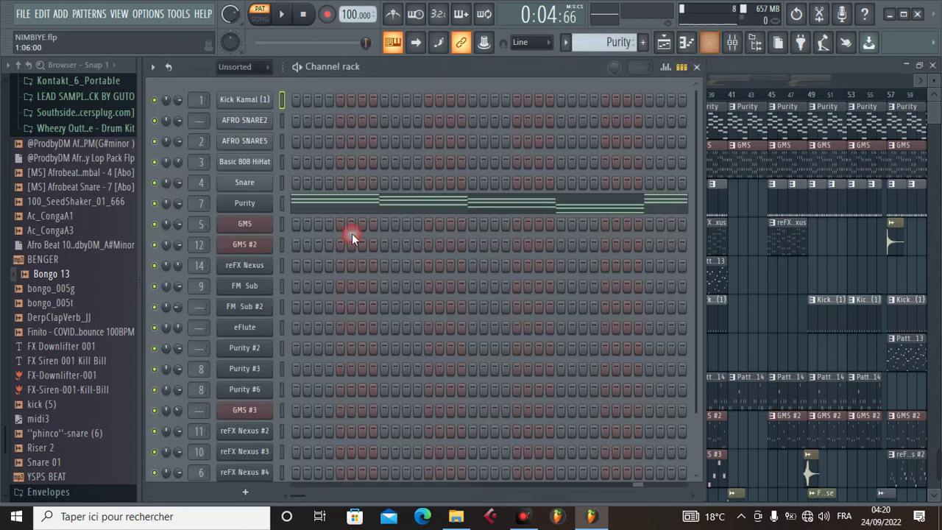
{"action": "left_click", "coordinate": [264, 212]}
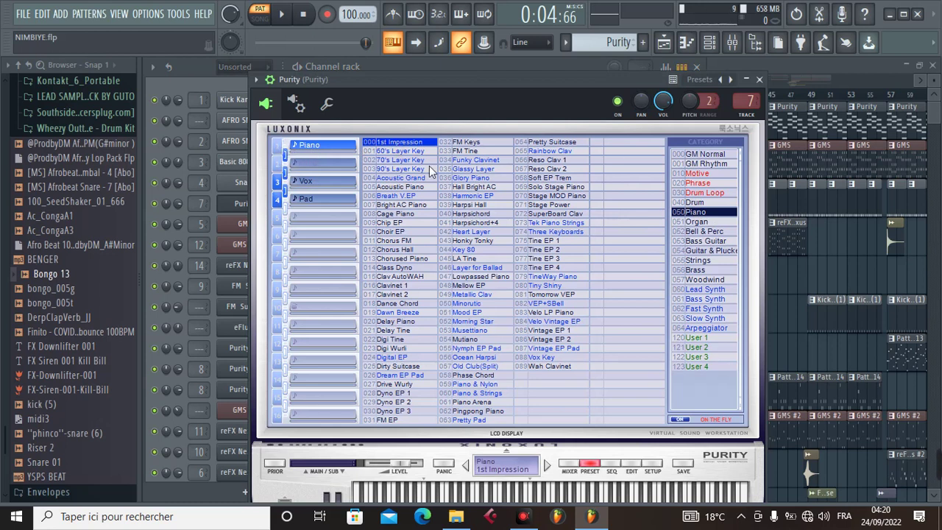
{"action": "left_click", "coordinate": [759, 79]}
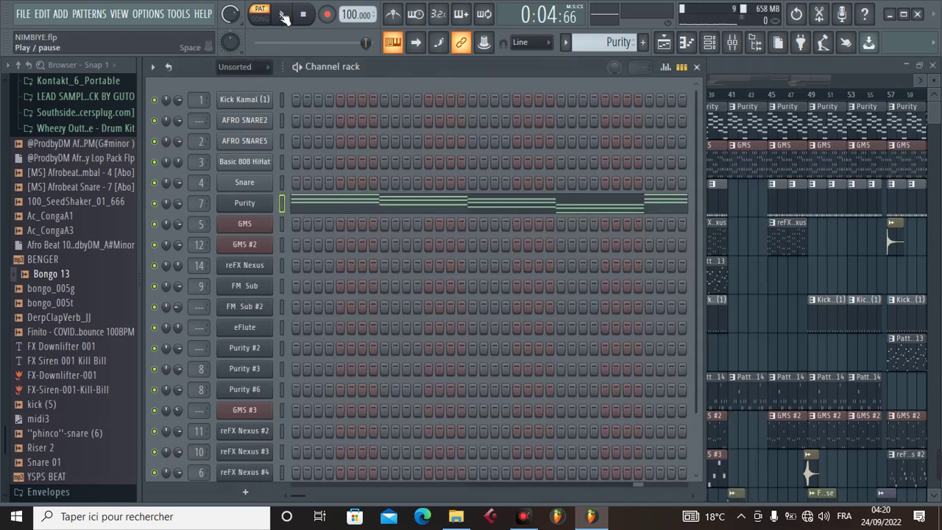
Step: View all of the Purity chords in the piano roll while the pattern plays, and pause playback
{"action": "left_click", "coordinate": [344, 209]}
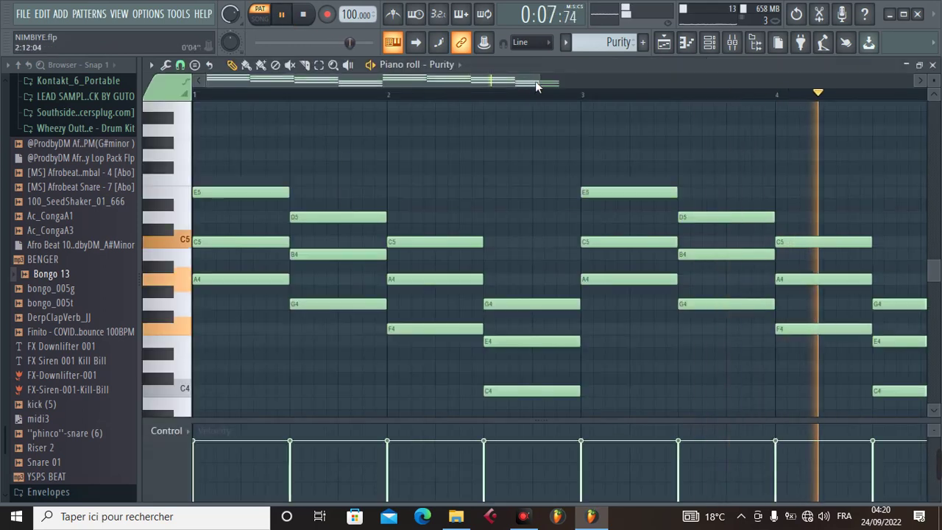
{"action": "scroll", "coordinate": [625, 98], "scroll_direction": "down", "scroll_amount": 1}
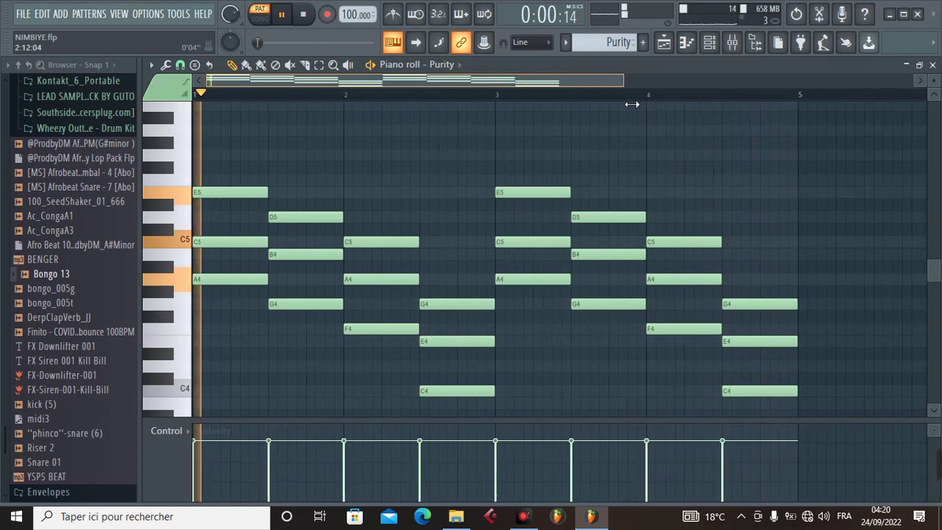
{"action": "scroll", "coordinate": [632, 104], "scroll_direction": "up", "scroll_amount": 1}
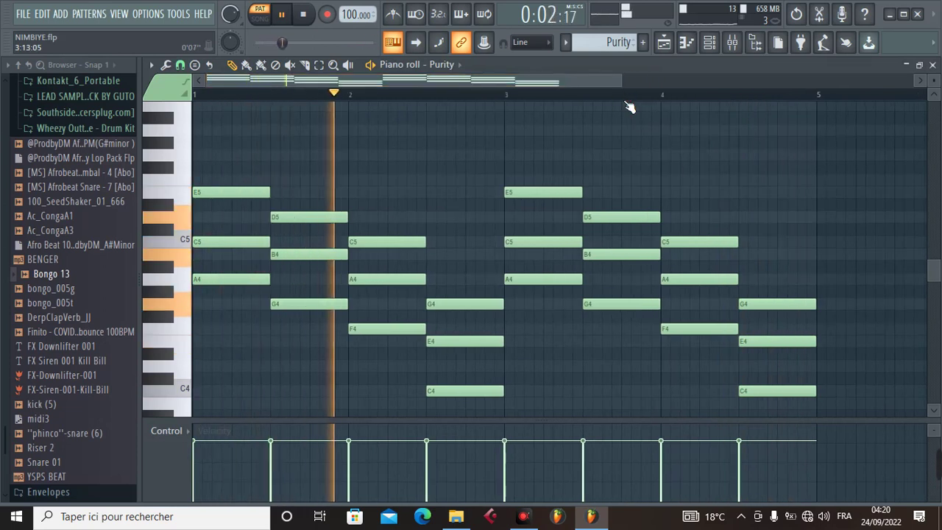
{"action": "left_click", "coordinate": [284, 29]}
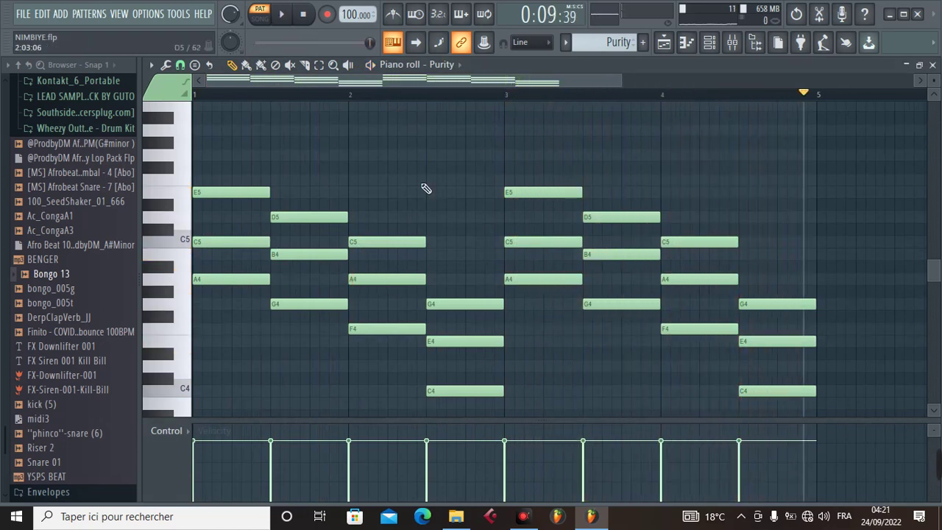
{"action": "left_click", "coordinate": [708, 42]}
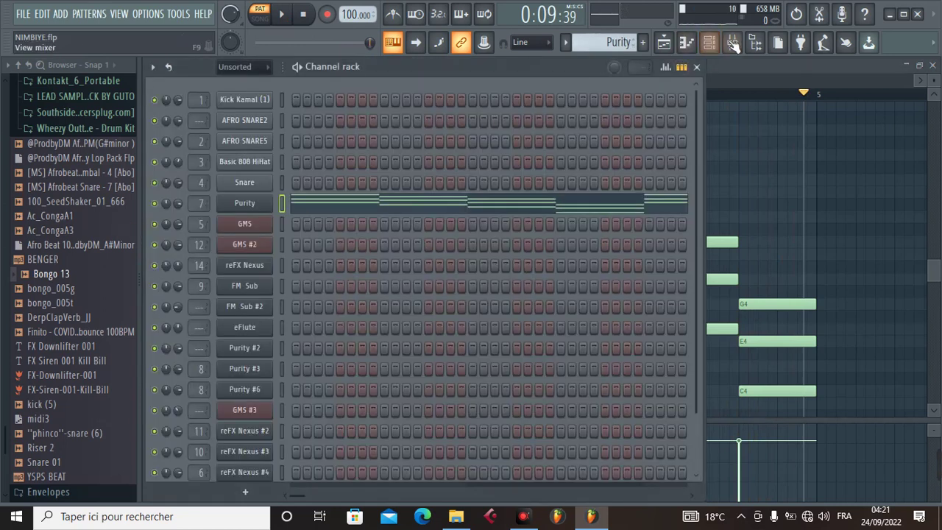
{"action": "left_click", "coordinate": [710, 44]}
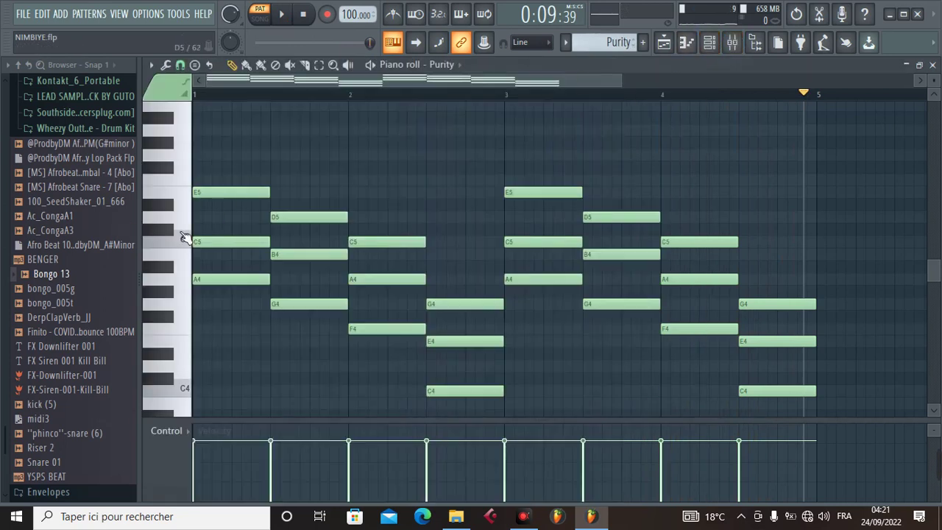
{"action": "left_click", "coordinate": [709, 45]}
Step: Select the GMS pattern from the playlist and open the GMS channel's synthesizer settings from the channel rack
{"action": "left_click", "coordinate": [663, 45]}
{"action": "left_click", "coordinate": [667, 45]}
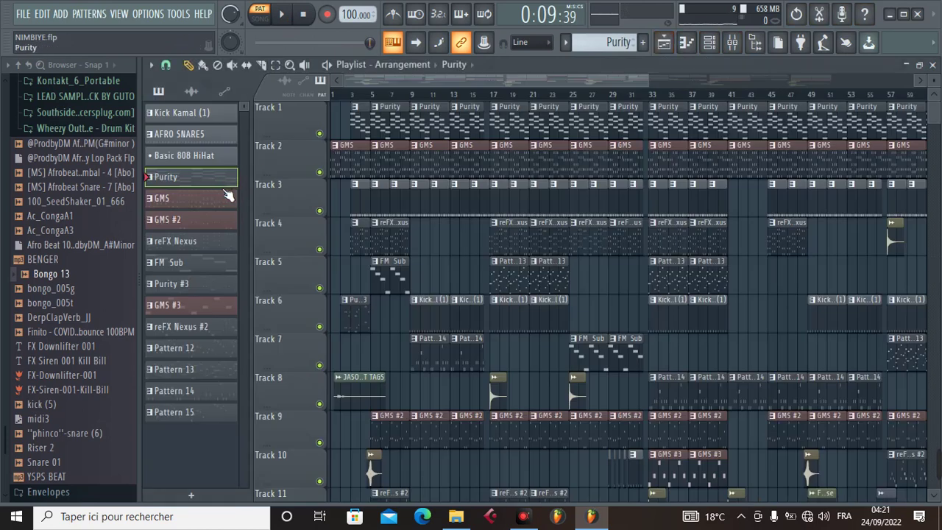
{"action": "left_click", "coordinate": [368, 156]}
{"action": "left_click", "coordinate": [709, 43]}
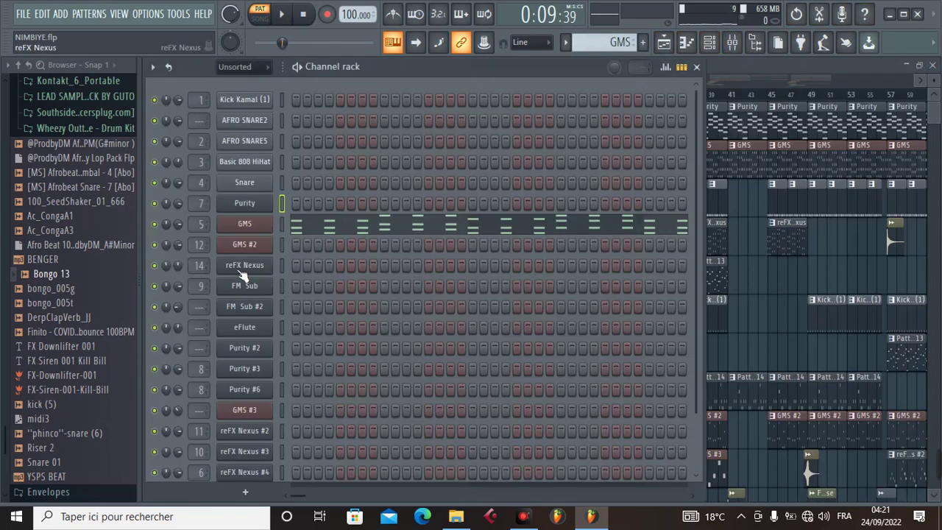
{"action": "left_click", "coordinate": [256, 229]}
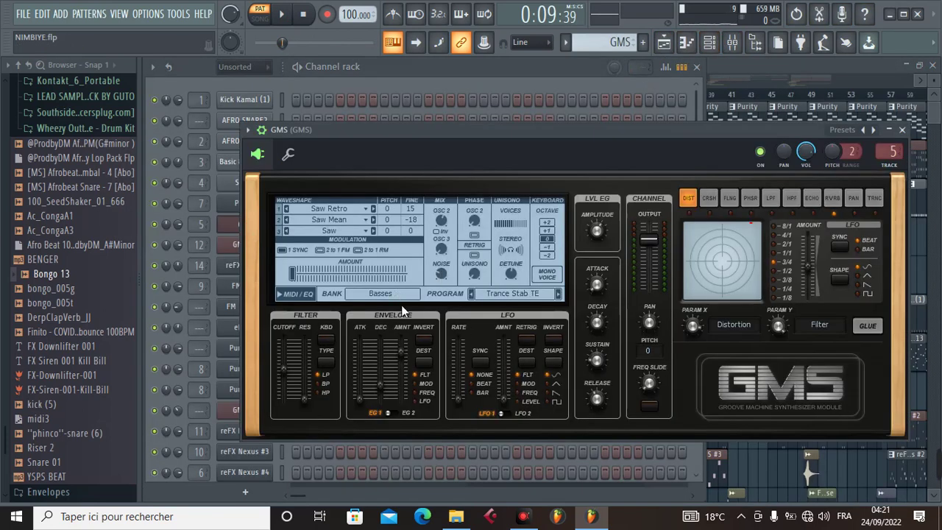
Step: Close the GMS synthesizer and view all of the GMS notes in the piano roll while the pattern plays, pausing playback at the end
{"action": "left_click", "coordinate": [902, 131]}
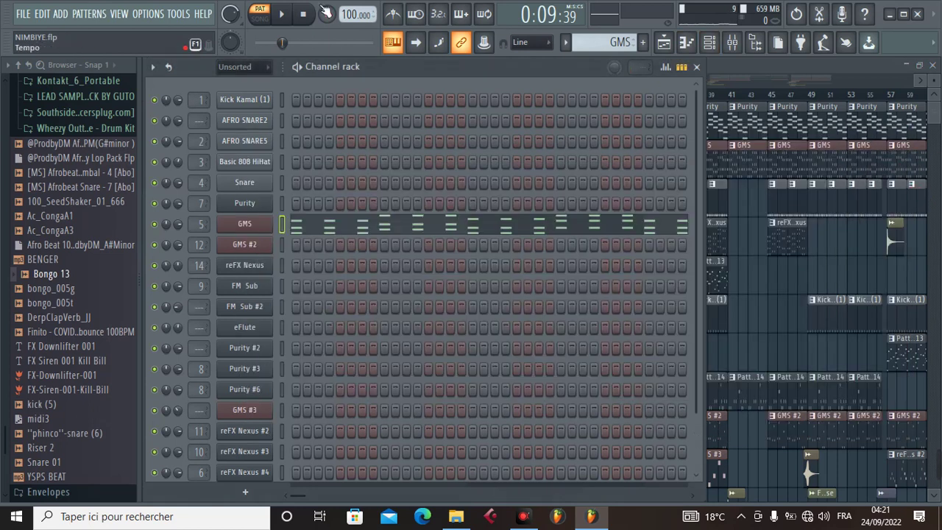
{"action": "key", "text": "space"}
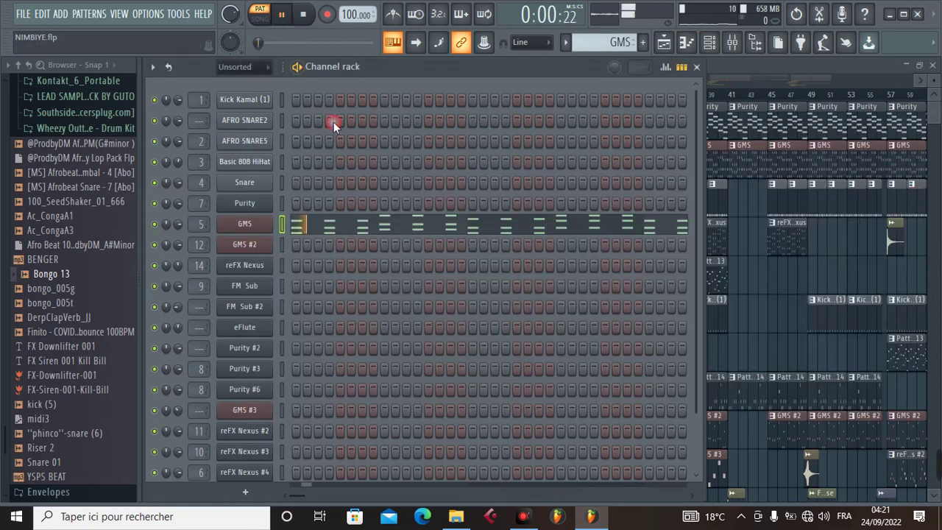
{"action": "left_click", "coordinate": [353, 225]}
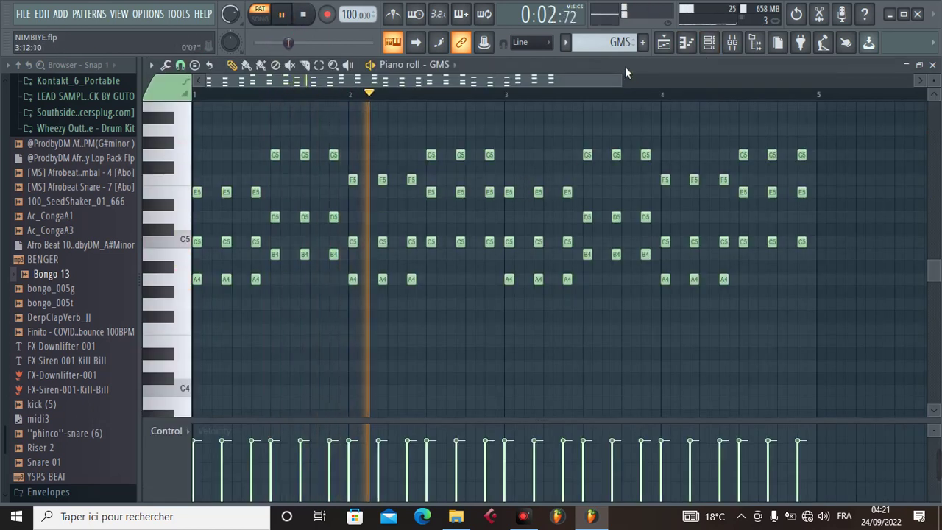
{"action": "scroll", "coordinate": [624, 82], "scroll_direction": "down", "scroll_amount": 1}
{"action": "left_click_drag", "start_coordinate": [624, 81], "coordinate": [528, 80]}
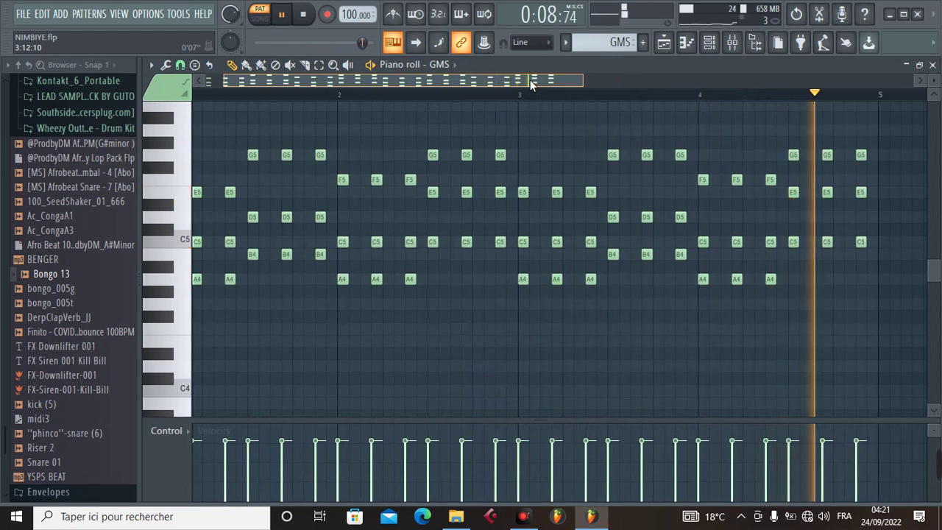
{"action": "scroll", "coordinate": [515, 81], "scroll_direction": "down", "scroll_amount": 1}
{"action": "scroll", "coordinate": [514, 80], "scroll_direction": "up", "scroll_amount": 1}
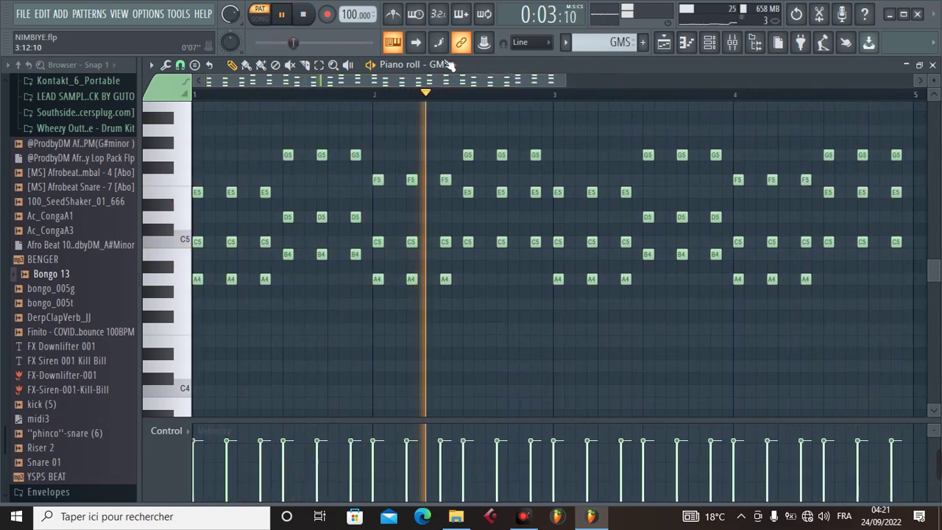
{"action": "left_click", "coordinate": [283, 16]}
Step: Select the GMS #2 pattern from the playlist and examine the GMS #2 channel's synthesizer settings, closing the plugin when done
{"action": "left_click", "coordinate": [665, 44]}
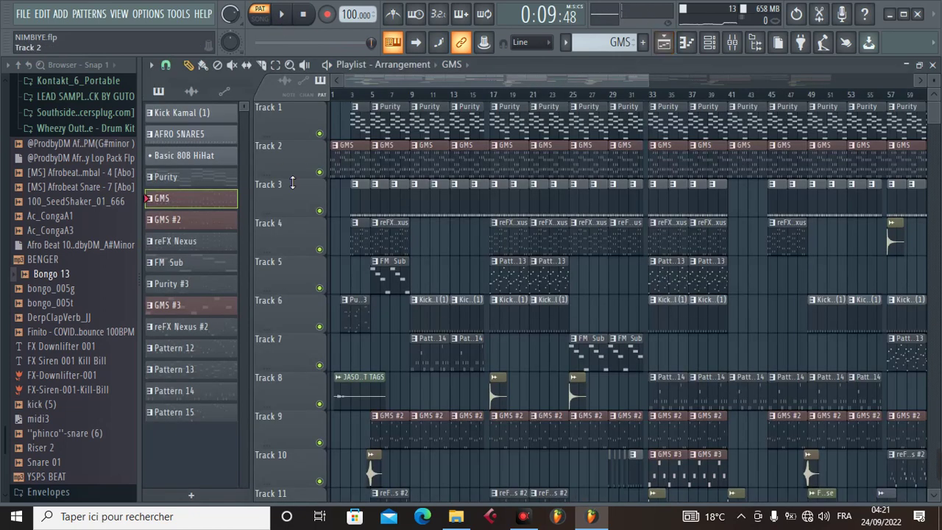
{"action": "left_click", "coordinate": [216, 219]}
{"action": "left_click", "coordinate": [710, 42]}
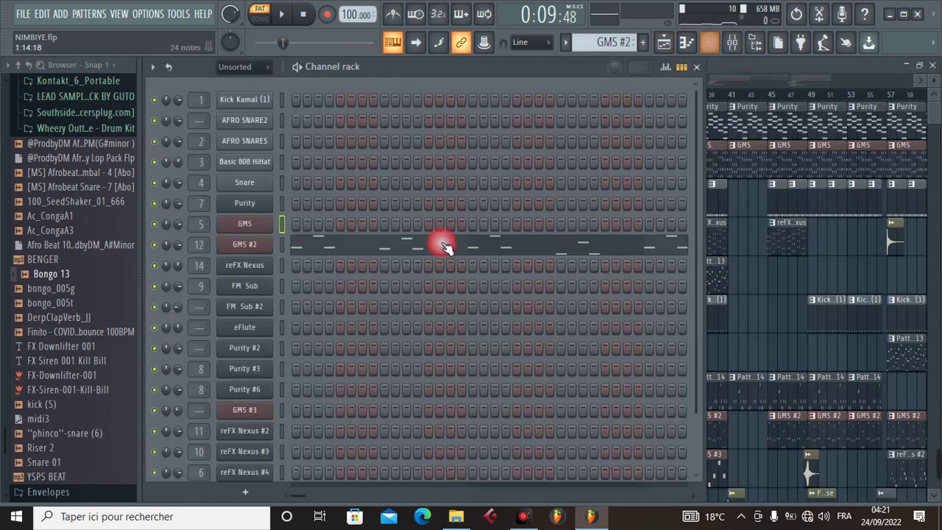
{"action": "scroll", "coordinate": [444, 244], "scroll_direction": "down", "scroll_amount": 1}
{"action": "left_click", "coordinate": [260, 225]}
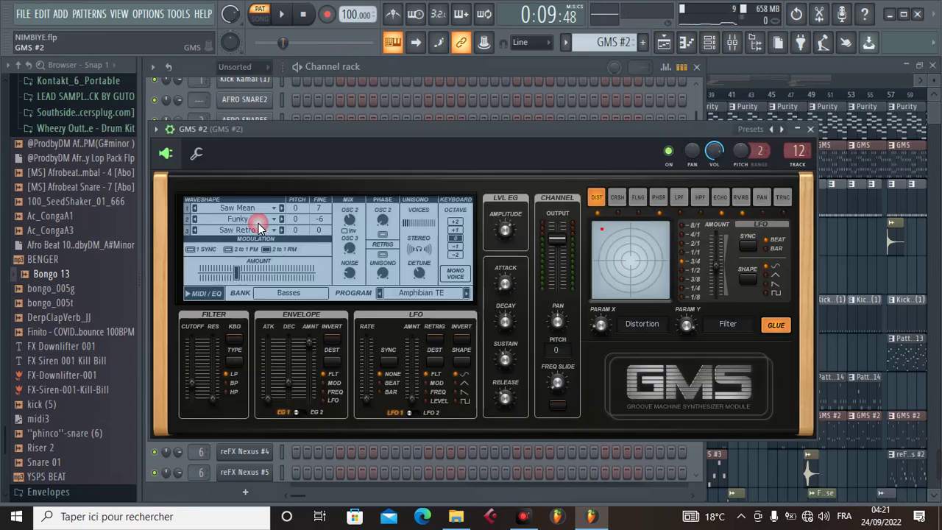
{"action": "left_click", "coordinate": [810, 129]}
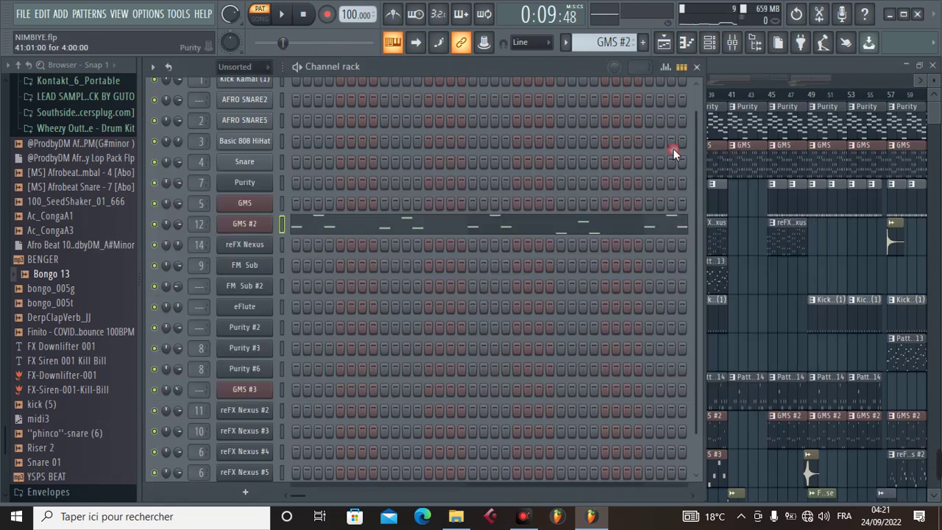
Step: View the GMS #2 melody in the piano roll while the pattern plays, and pause playback
{"action": "left_click", "coordinate": [499, 226]}
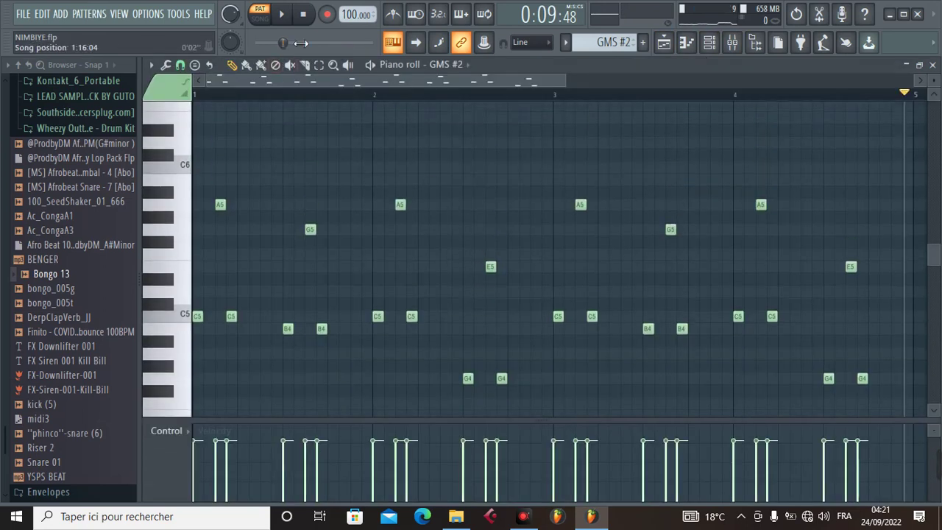
{"action": "left_click", "coordinate": [281, 14]}
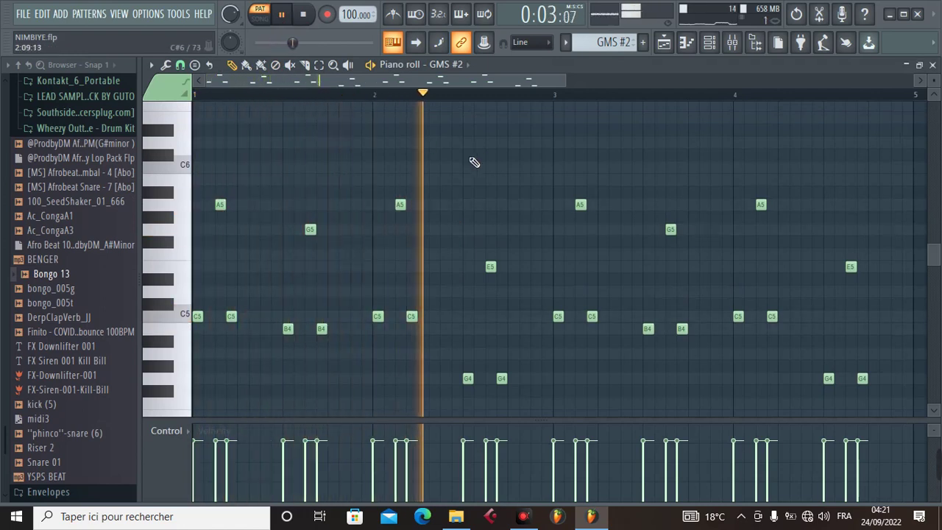
{"action": "scroll", "coordinate": [542, 169], "scroll_direction": "down", "scroll_amount": 1}
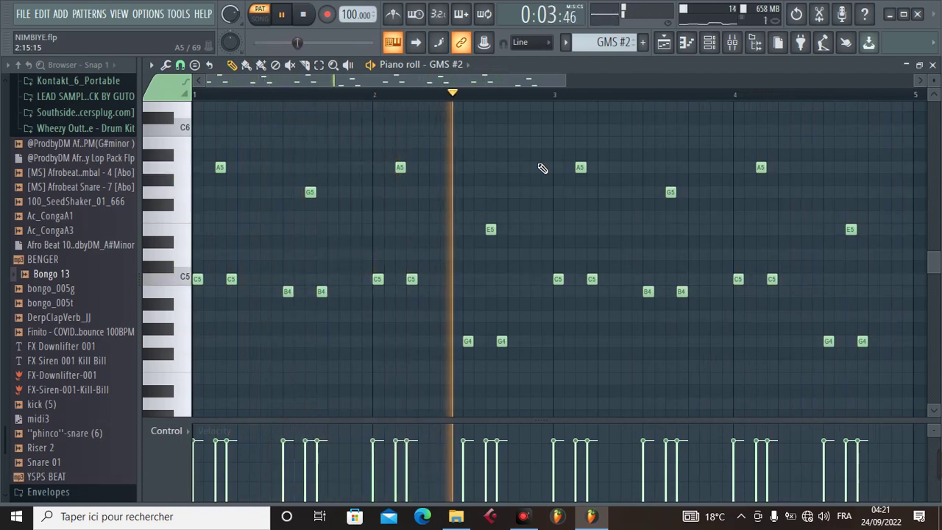
{"action": "left_click", "coordinate": [289, 16]}
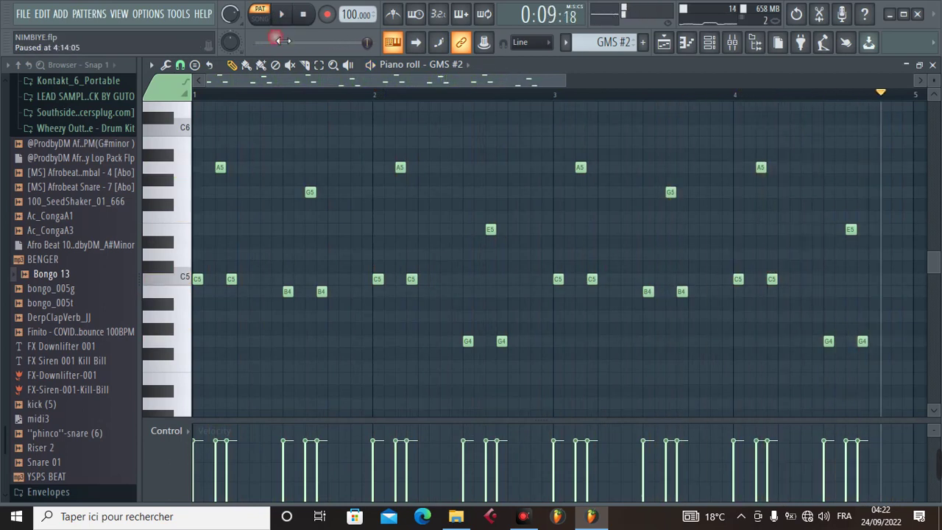
Step: Select the reFX Nexus pattern from the playlist and examine the preset loaded on its reFX Nexus channel, closing the plugin when done
{"action": "left_click", "coordinate": [663, 42]}
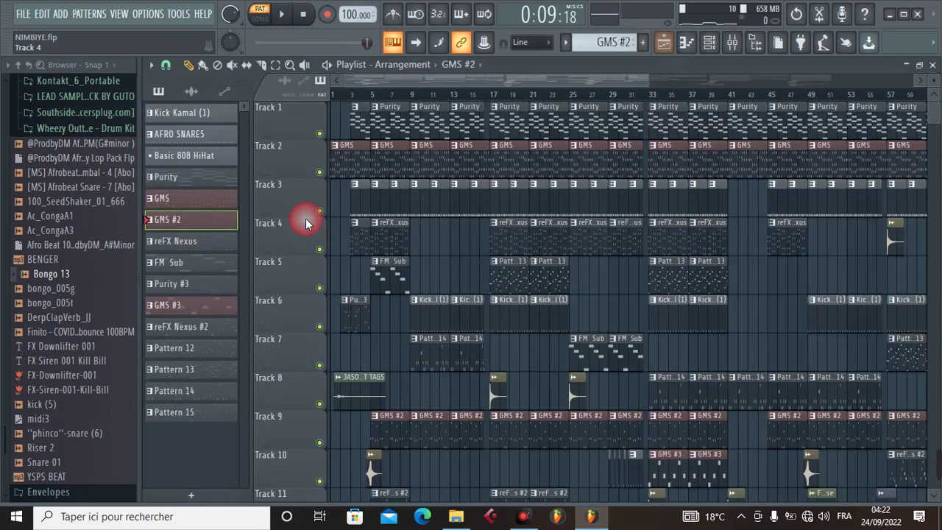
{"action": "left_click", "coordinate": [204, 245]}
{"action": "left_click", "coordinate": [709, 42]}
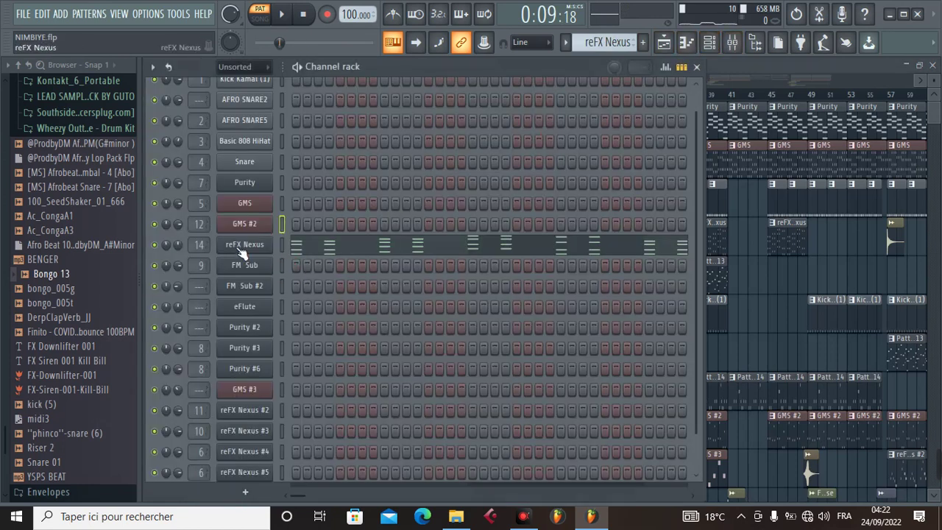
{"action": "left_click", "coordinate": [240, 251]}
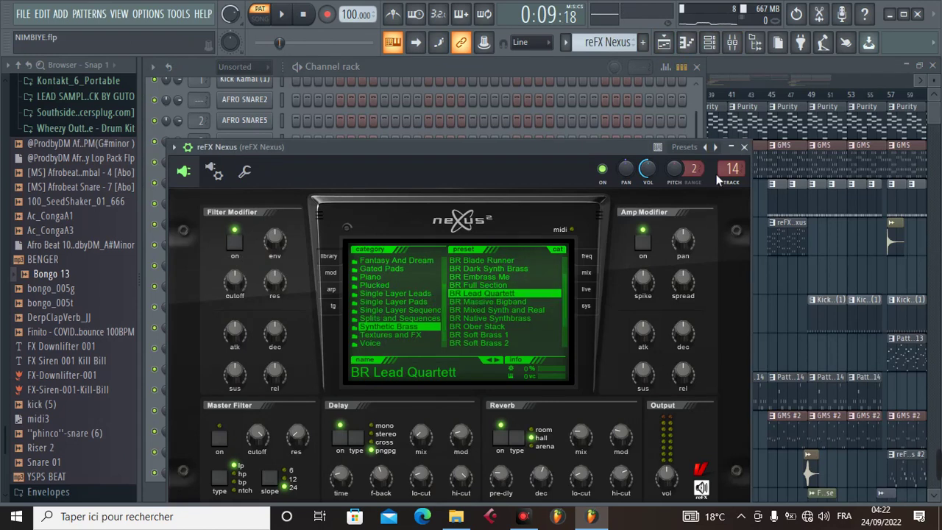
{"action": "left_click", "coordinate": [744, 147]}
Step: View the reFX Nexus chords in the piano roll and play the pattern from the beginning
{"action": "left_click", "coordinate": [402, 253]}
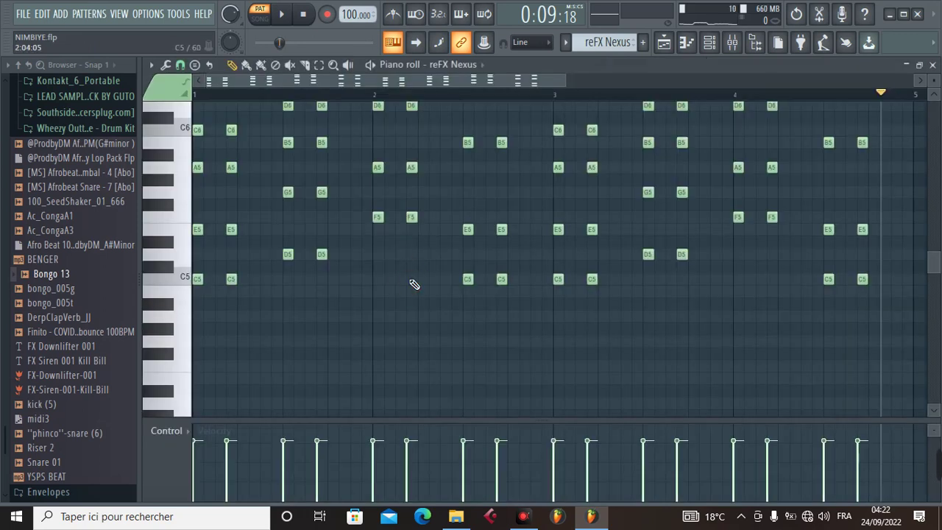
{"action": "left_click", "coordinate": [304, 14]}
{"action": "left_click", "coordinate": [281, 14]}
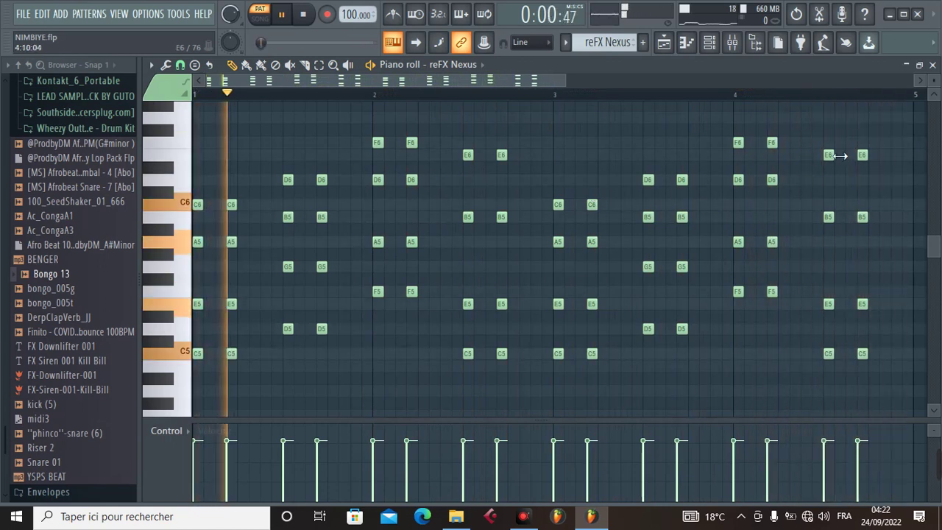
Step: Try the top E6 notes of the closing chords in bars 2 and 4 at D6, raise them to F6, and pause playback
{"action": "left_click_drag", "start_coordinate": [829, 156], "coordinate": [862, 181]}
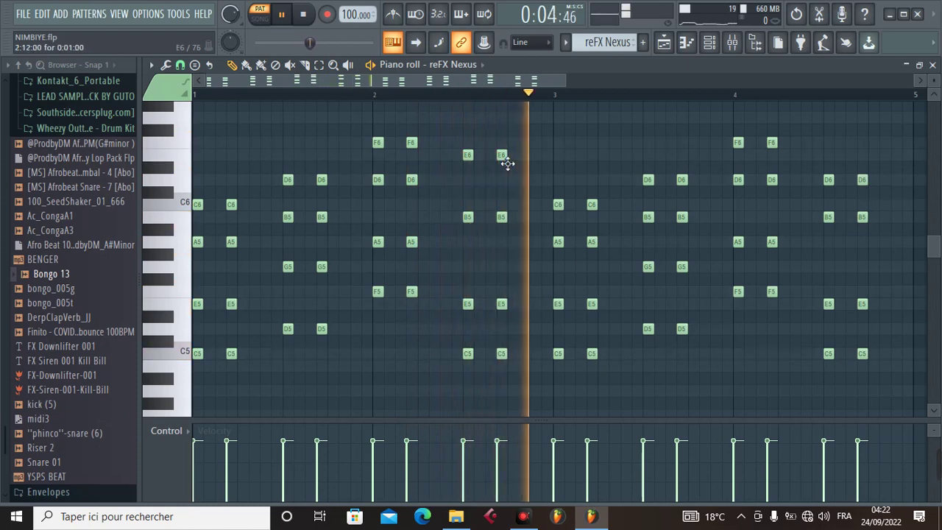
{"action": "left_click_drag", "start_coordinate": [501, 156], "coordinate": [473, 191]}
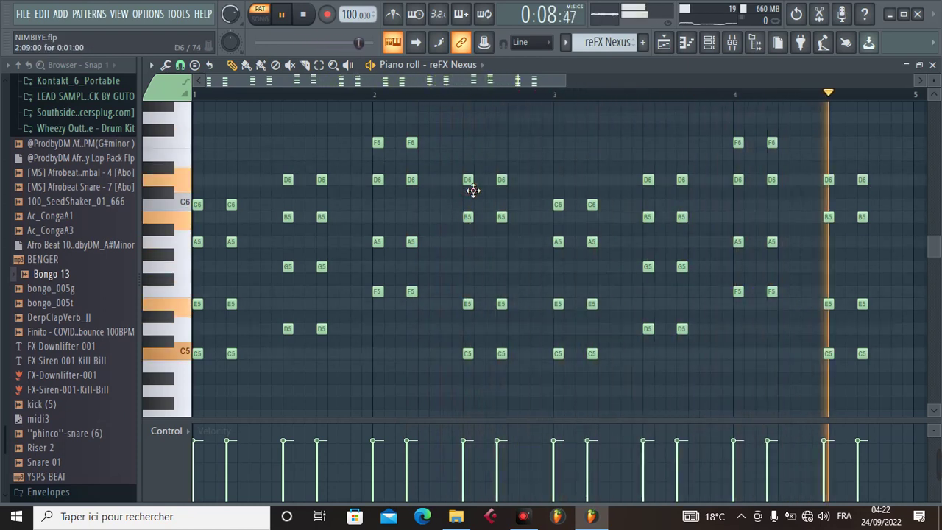
{"action": "left_click_drag", "start_coordinate": [472, 191], "coordinate": [472, 153]}
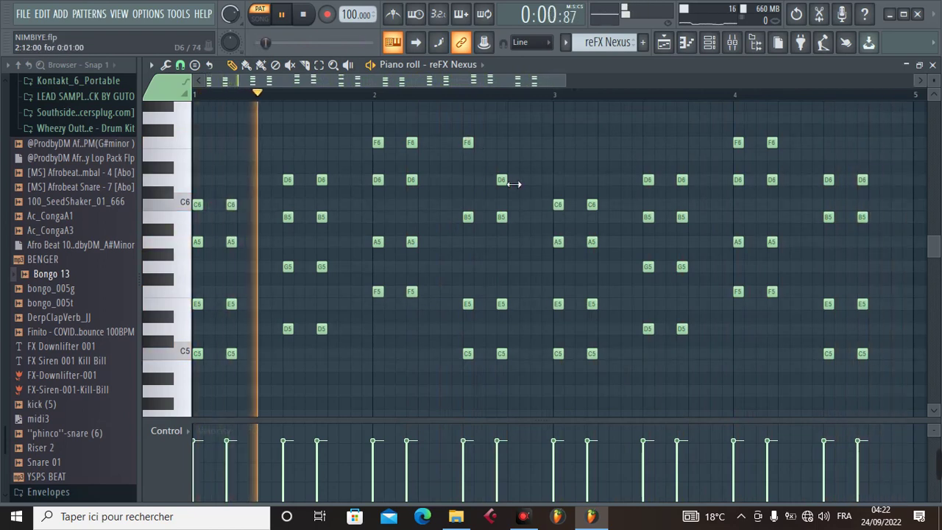
{"action": "left_click_drag", "start_coordinate": [505, 182], "coordinate": [502, 138]}
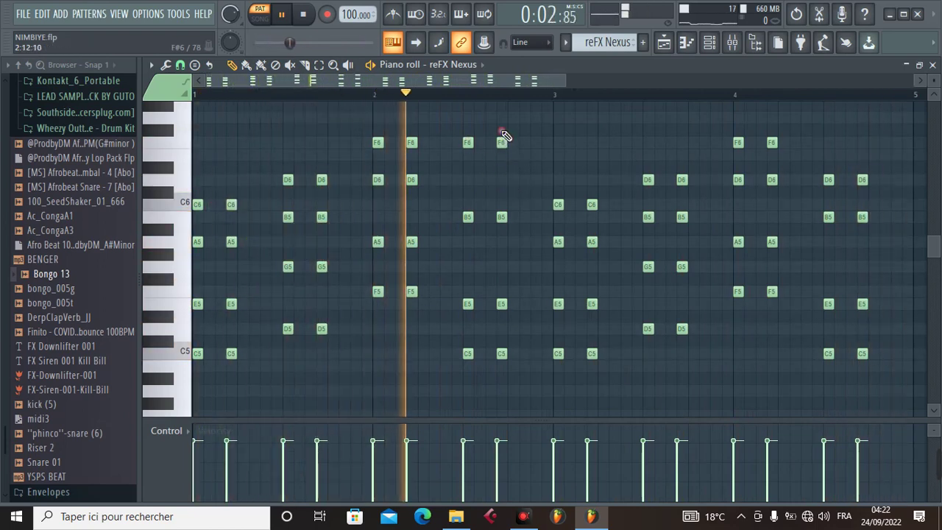
{"action": "left_click_drag", "start_coordinate": [836, 188], "coordinate": [834, 151]}
{"action": "left_click_drag", "start_coordinate": [862, 179], "coordinate": [863, 151]}
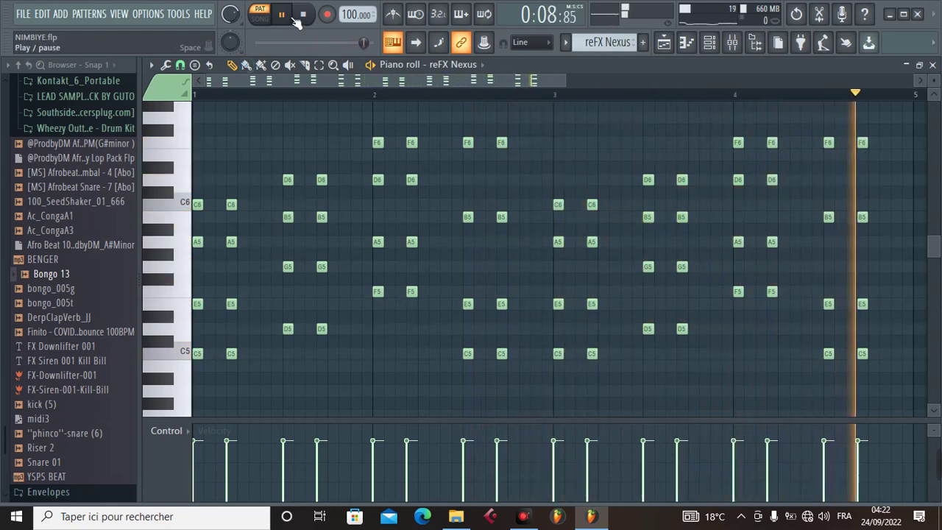
{"action": "key", "text": "ctrl+space"}
Step: Move the top notes of the closing chords in bars 2 and 4 back down to E6
{"action": "right_click", "coordinate": [499, 200]}
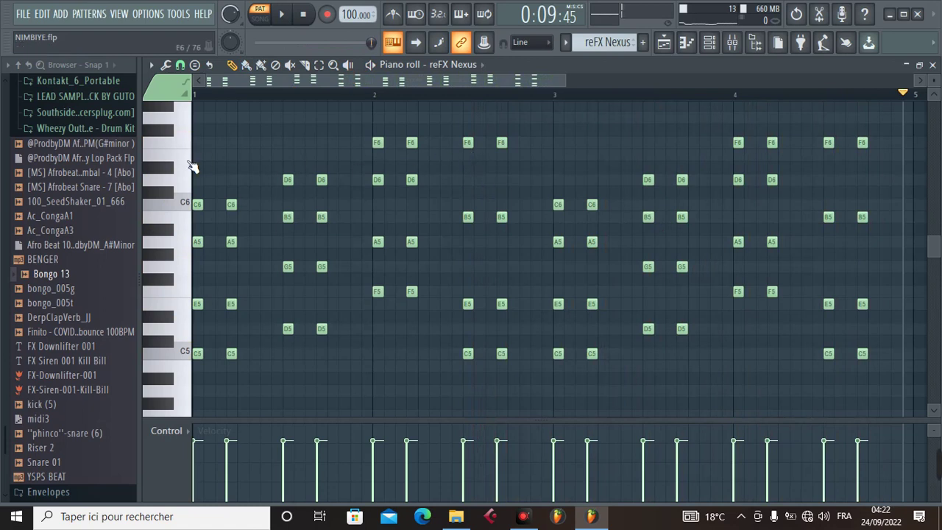
{"action": "right_click", "coordinate": [167, 170]}
{"action": "right_click", "coordinate": [411, 183]}
{"action": "right_click", "coordinate": [518, 146]}
{"action": "left_click_drag", "start_coordinate": [478, 156], "coordinate": [508, 158]}
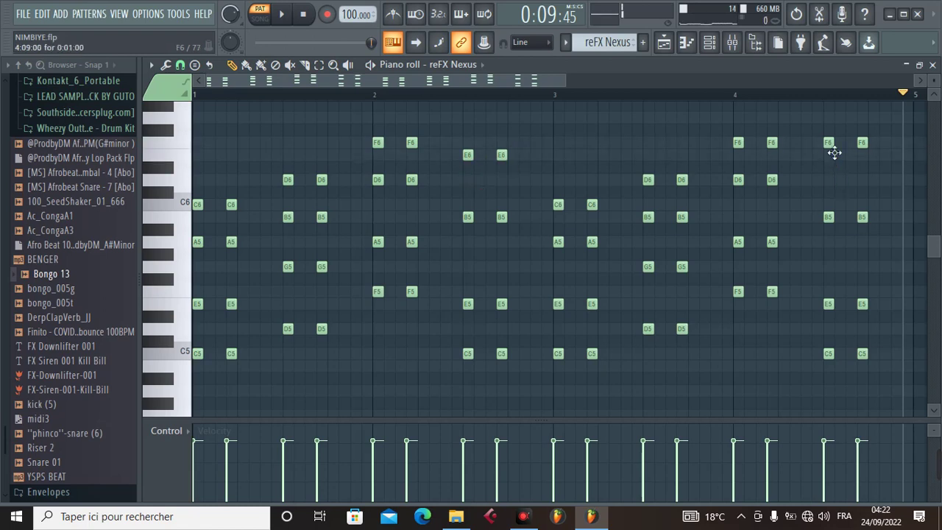
{"action": "mouse_move", "coordinate": [834, 153]}
{"action": "left_mouse_down"}
{"action": "mouse_move", "coordinate": [838, 193]}
{"action": "mouse_move", "coordinate": [834, 155]}
{"action": "mouse_move", "coordinate": [871, 163]}
{"action": "left_mouse_up"}
{"action": "left_click", "coordinate": [858, 151]}
Step: Select the FM Sub pattern from the playlist and examine the FM Sub channel's Sytrus settings, closing the plugin when done
{"action": "key", "text": "F5"}
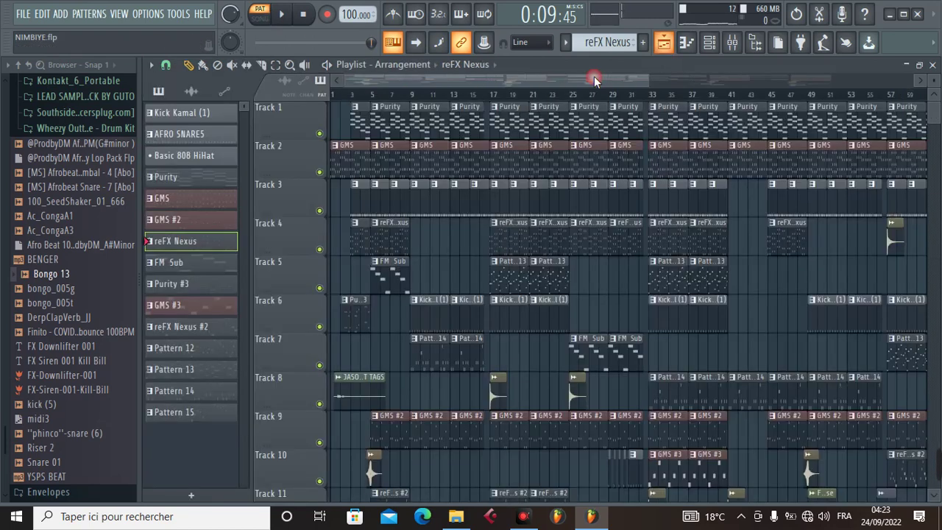
{"action": "left_click", "coordinate": [170, 264]}
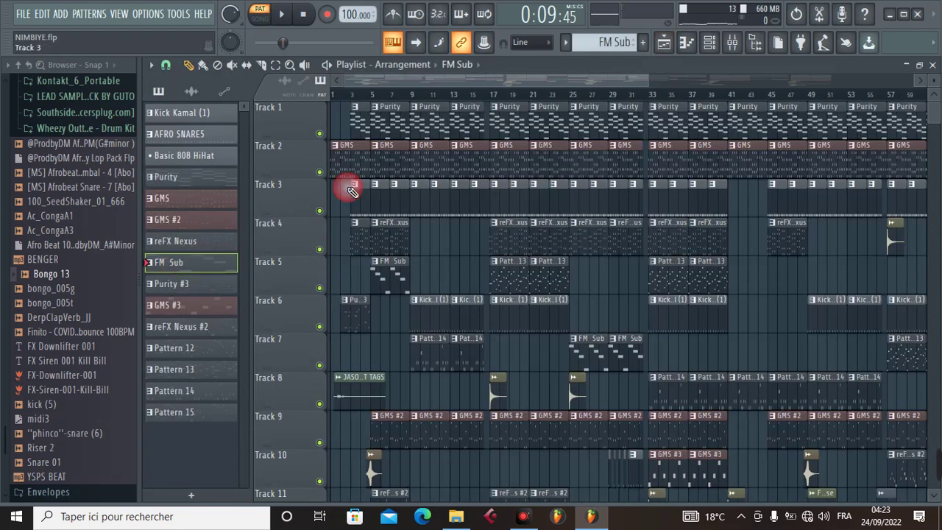
{"action": "left_click", "coordinate": [709, 42]}
{"action": "left_click", "coordinate": [245, 271]}
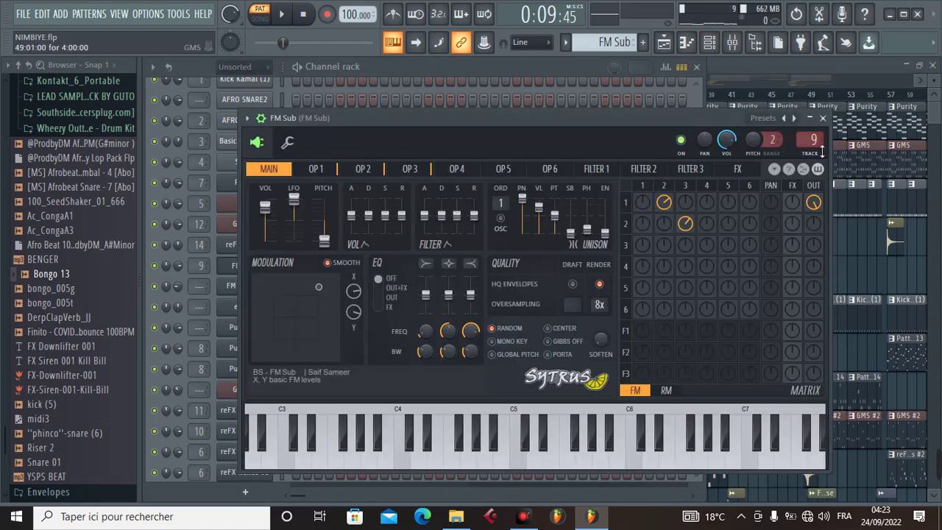
{"action": "left_click", "coordinate": [824, 118]}
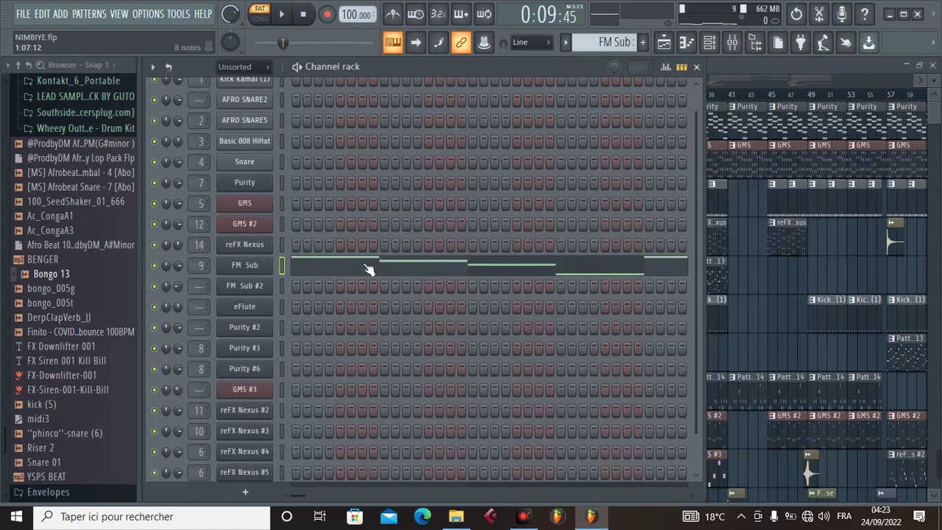
Step: View all of the FM Sub bass notes in the piano roll while the pattern plays from the beginning, and pause playback
{"action": "left_click", "coordinate": [368, 270]}
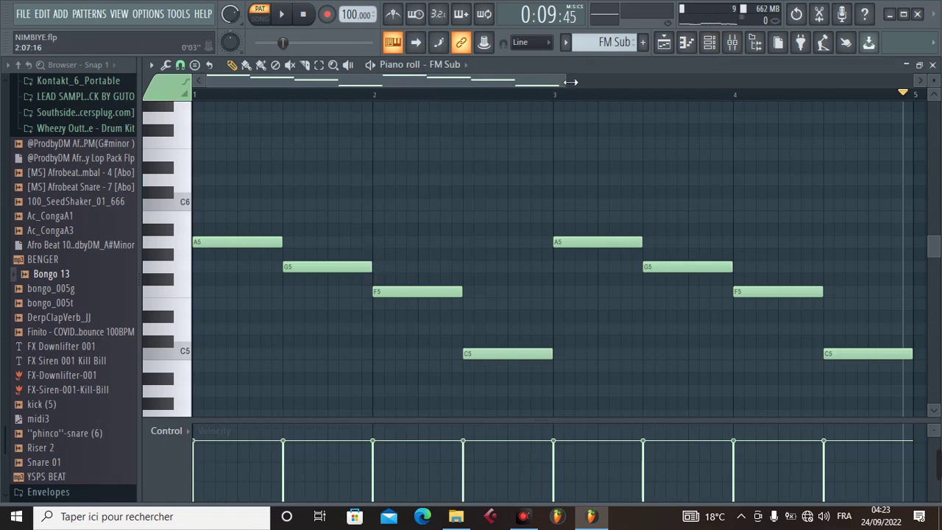
{"action": "left_click_drag", "start_coordinate": [570, 82], "coordinate": [656, 82]}
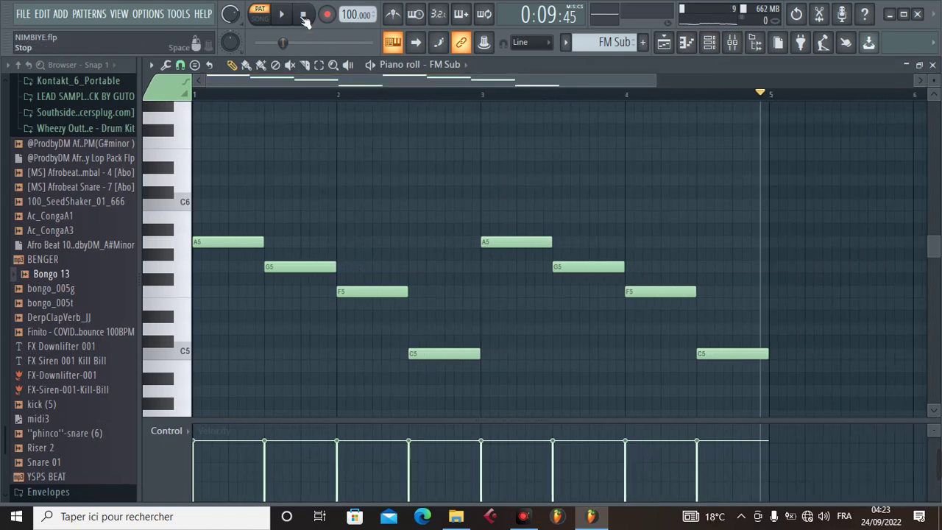
{"action": "left_click", "coordinate": [303, 16]}
{"action": "left_click", "coordinate": [283, 15]}
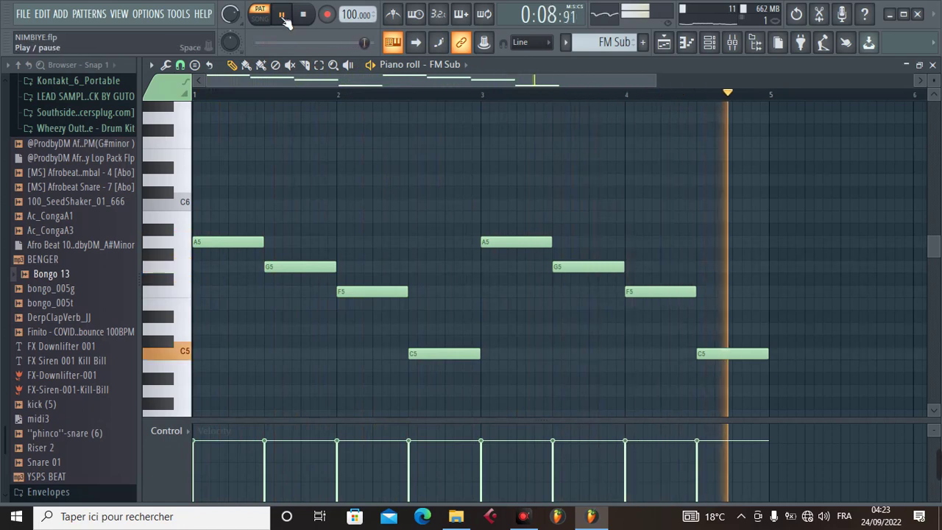
{"action": "left_click", "coordinate": [284, 16]}
Step: Select the Purity #3 pattern from the playlist and open the Purity #3 channel's instrument to examine its loaded preset
{"action": "left_click", "coordinate": [664, 48]}
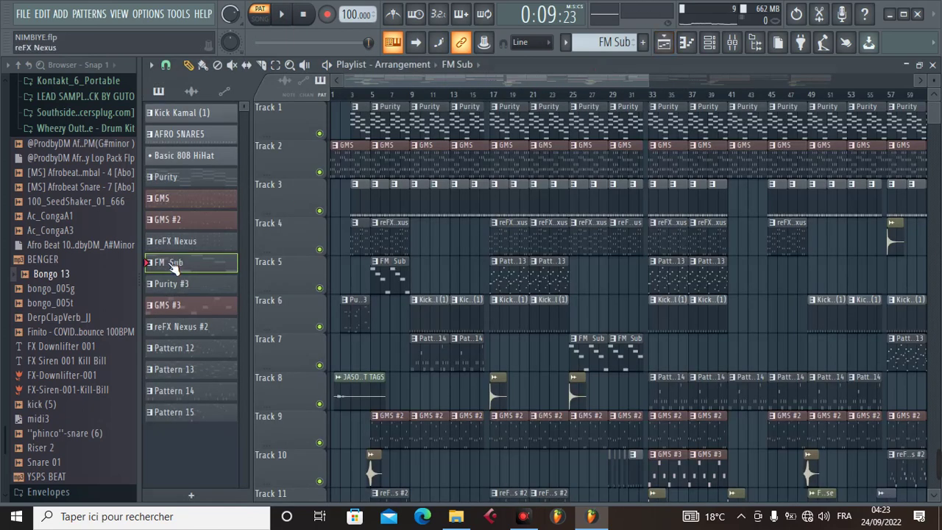
{"action": "left_click", "coordinate": [177, 286]}
{"action": "left_click", "coordinate": [709, 44]}
{"action": "left_click", "coordinate": [370, 249]}
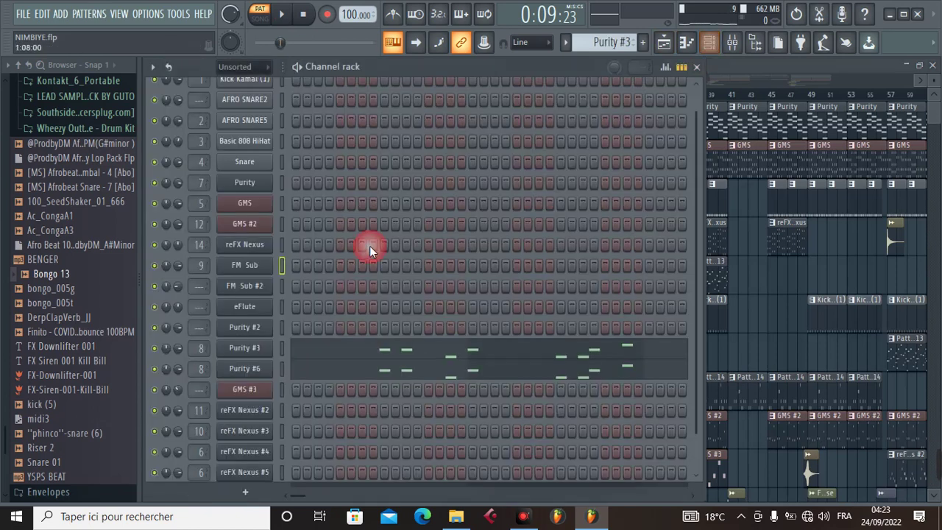
{"action": "left_click", "coordinate": [240, 352]}
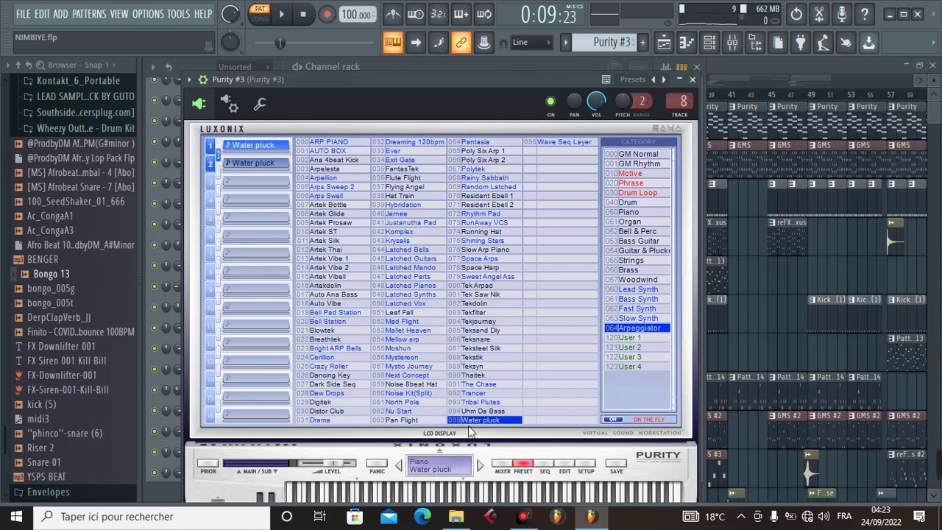
Step: Close the Purity #3 instrument and examine the preset loaded in the Purity #6 channel, closing that plugin when done
{"action": "left_click", "coordinate": [692, 80]}
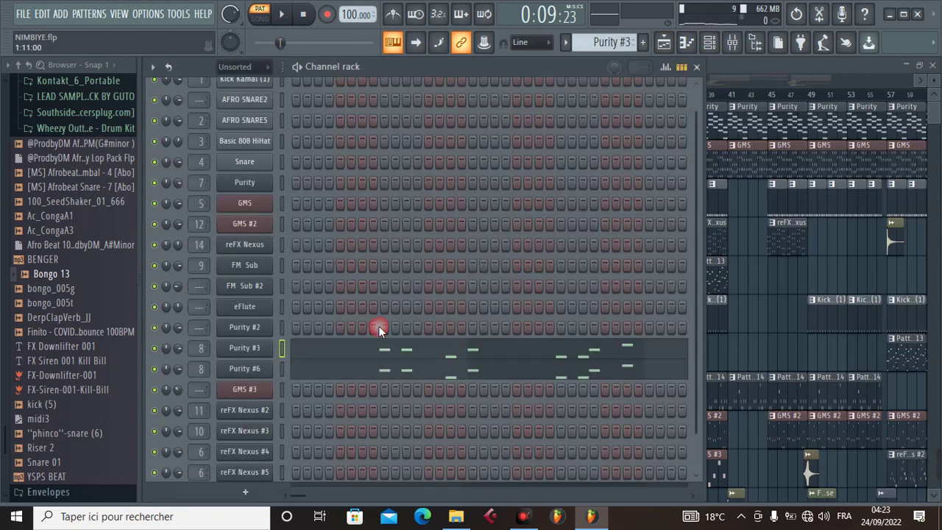
{"action": "left_click", "coordinate": [254, 372]}
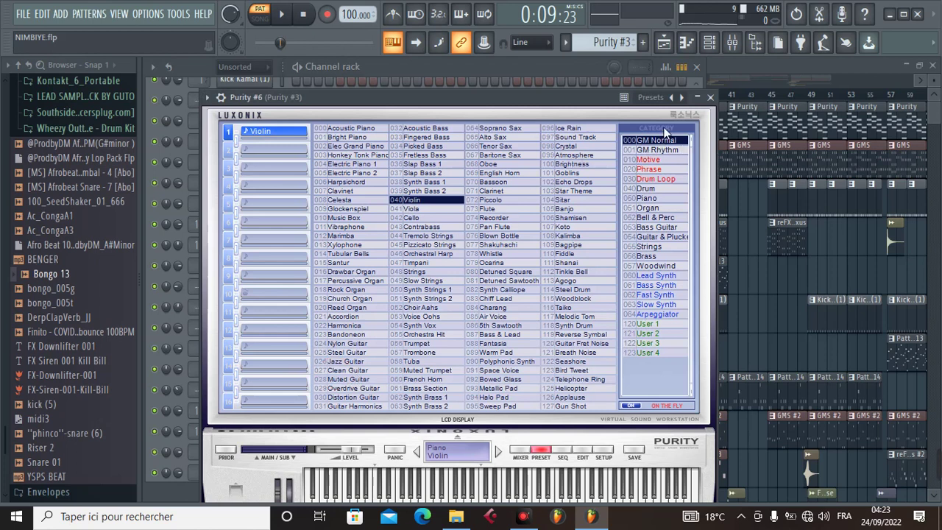
{"action": "left_click", "coordinate": [712, 98]}
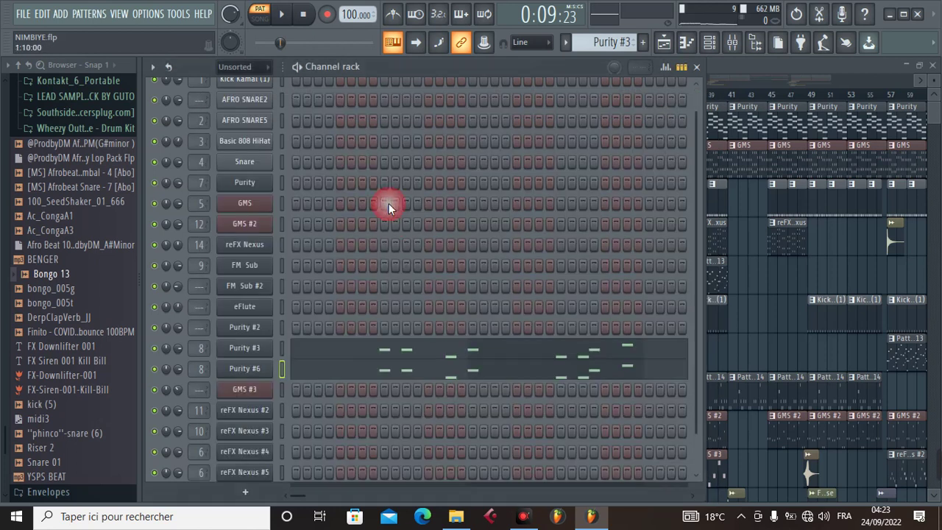
Step: Play the Purity #3 pattern while viewing the Purity #6 notes in the piano roll, and pause playback
{"action": "left_click", "coordinate": [283, 19]}
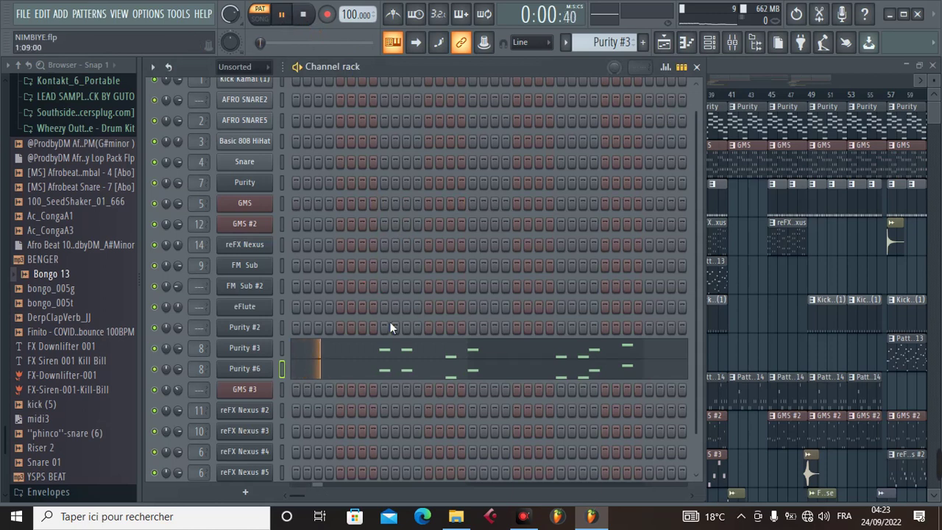
{"action": "left_click", "coordinate": [409, 366]}
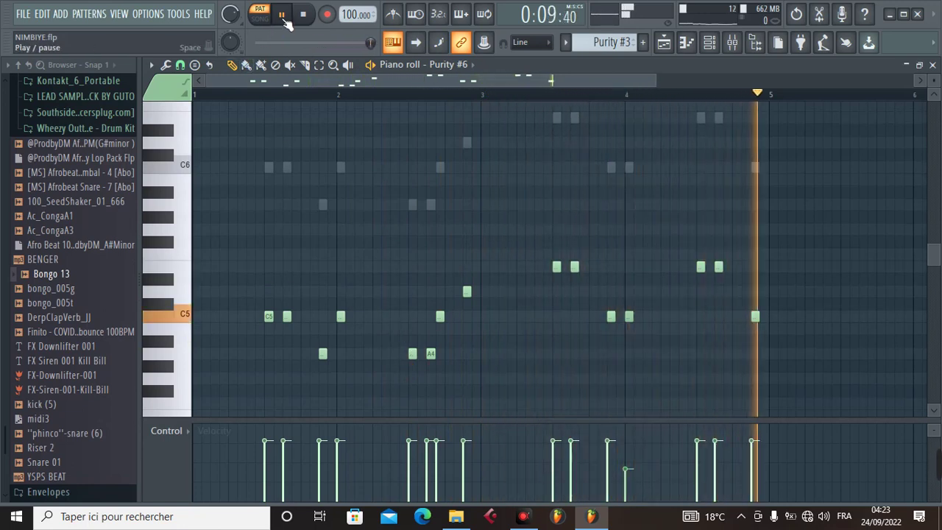
{"action": "key", "text": "space"}
{"action": "right_click", "coordinate": [268, 145]}
Step: Select the GMS #3 pattern from the playlist and examine the GMS #3 channel's instrument, closing the plugin when done
{"action": "left_click", "coordinate": [662, 51]}
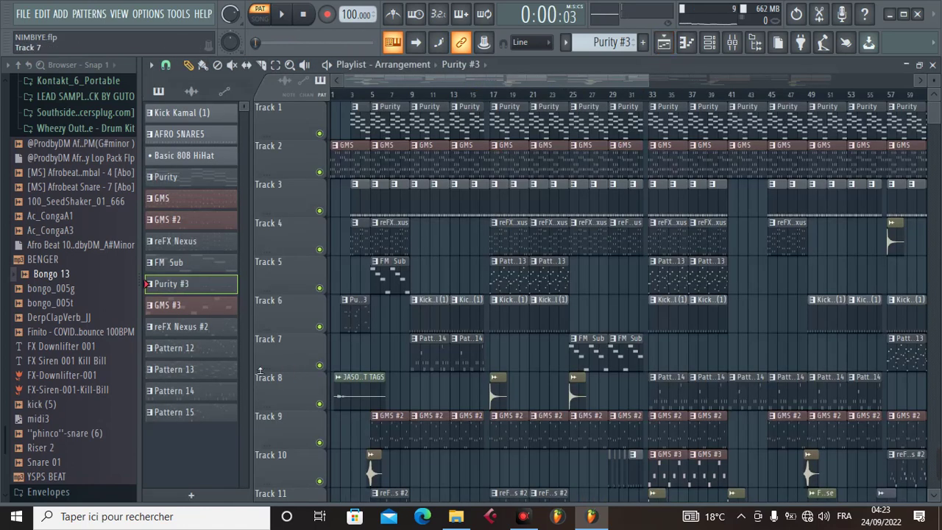
{"action": "left_click", "coordinate": [184, 312]}
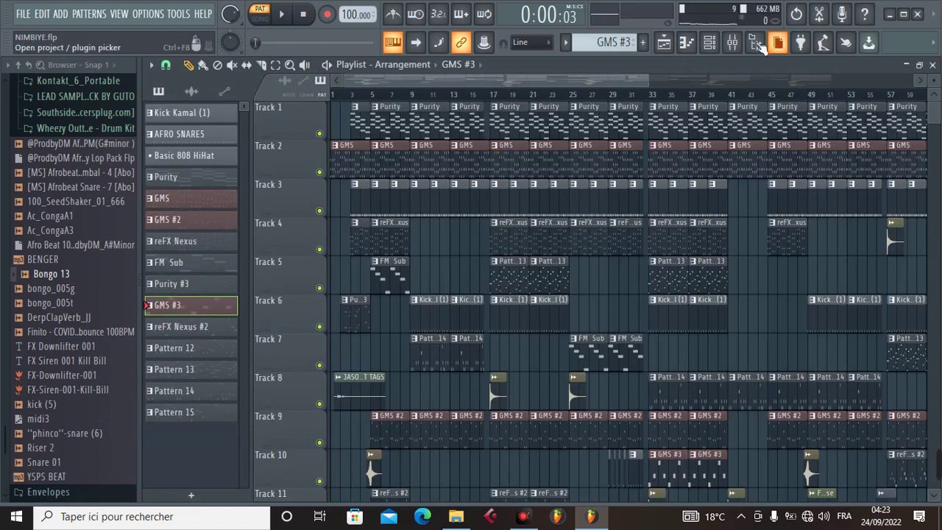
{"action": "left_click", "coordinate": [708, 42]}
{"action": "scroll", "coordinate": [350, 362], "scroll_direction": "down", "scroll_amount": 2}
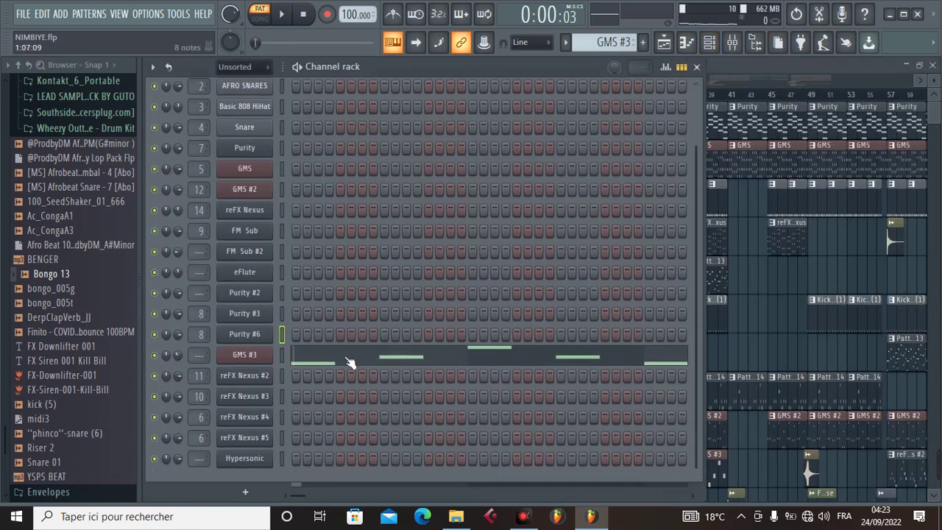
{"action": "left_click", "coordinate": [244, 355]}
{"action": "left_click", "coordinate": [870, 125]}
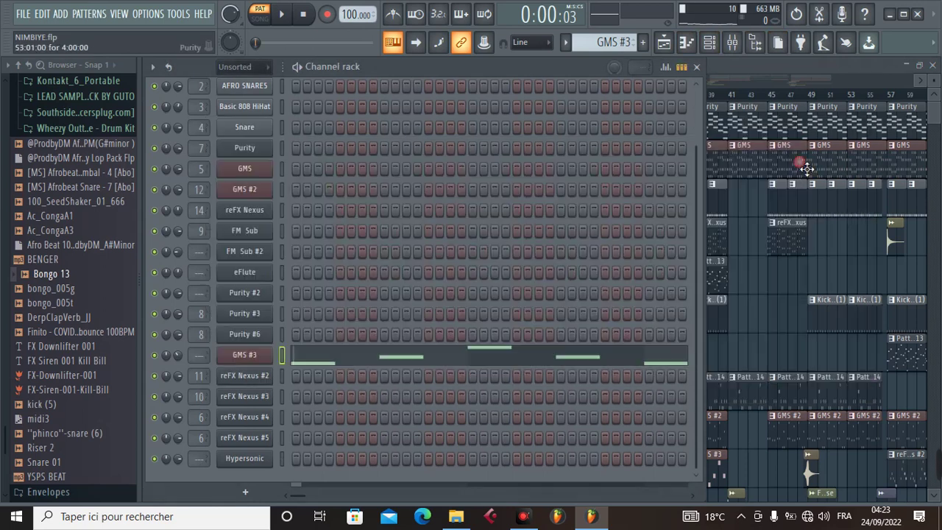
Step: View all of the GMS #3 notes in the piano roll while the pattern plays, and pause playback
{"action": "left_click", "coordinate": [485, 359]}
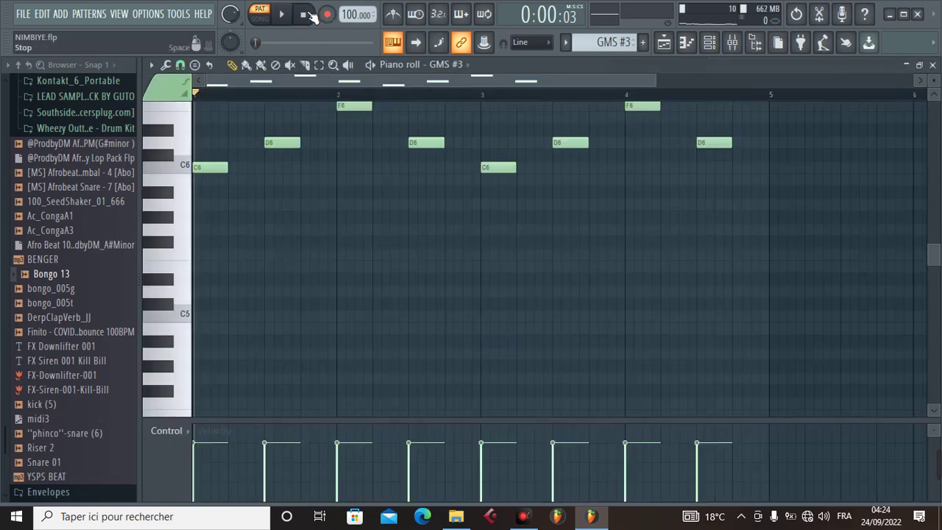
{"action": "left_click", "coordinate": [281, 14]}
{"action": "scroll", "coordinate": [410, 211], "scroll_direction": "up", "scroll_amount": 5}
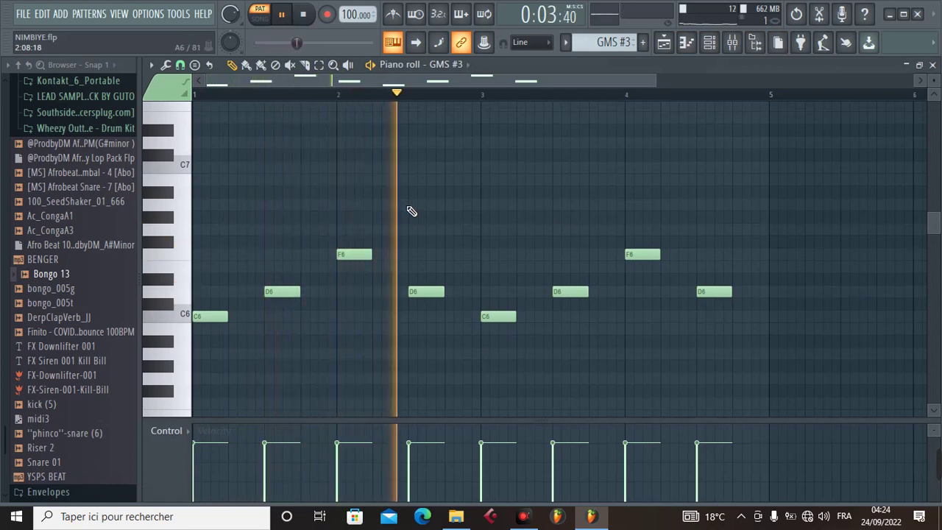
{"action": "left_click", "coordinate": [282, 16]}
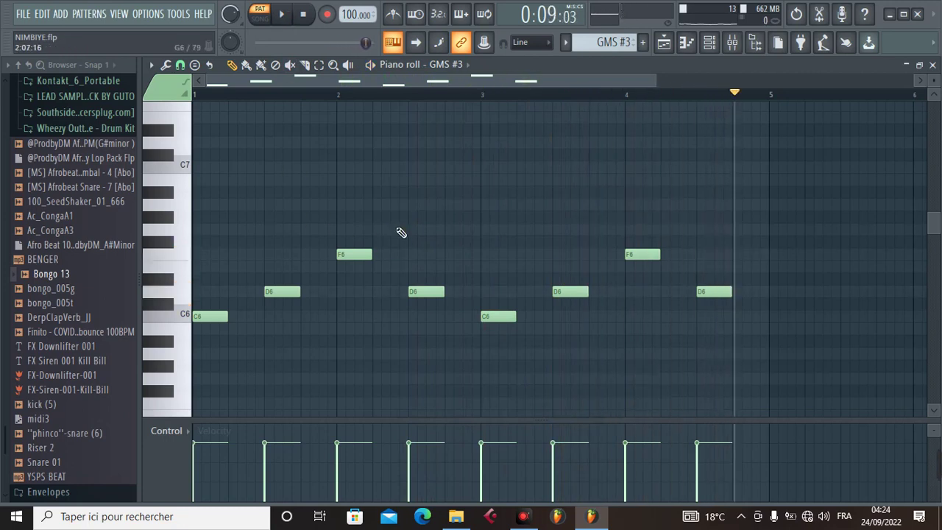
Step: Select the reFX Nexus #2 pattern from the playlist and examine the reFX Nexus #2 channel's loaded preset, closing the plugin when done
{"action": "left_click", "coordinate": [664, 46]}
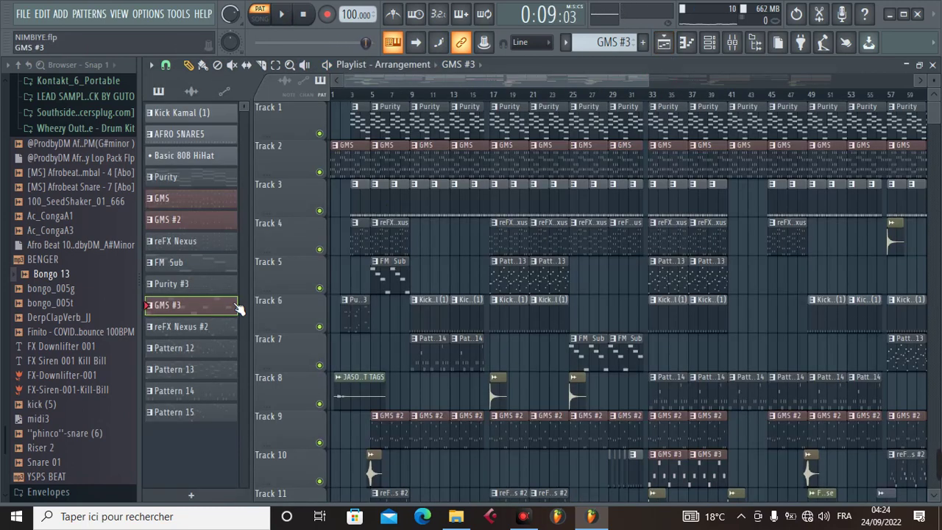
{"action": "left_click", "coordinate": [193, 328]}
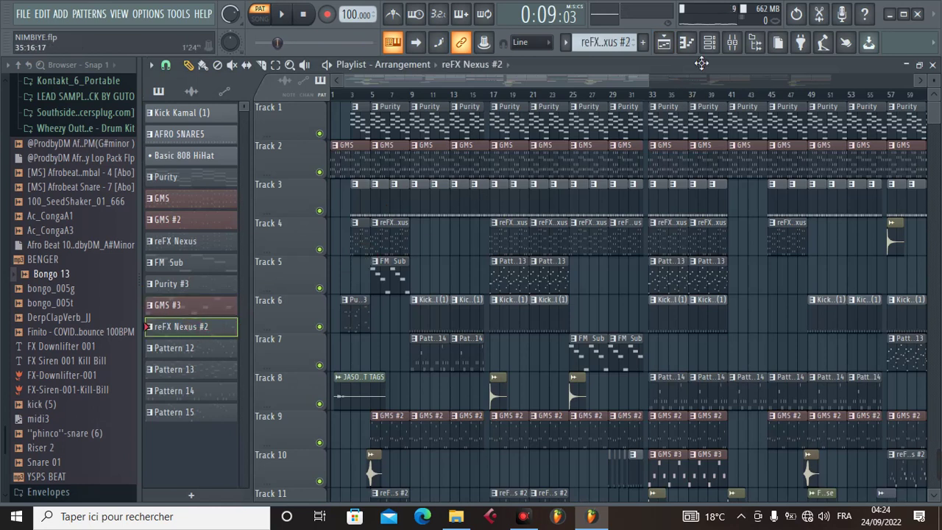
{"action": "left_click", "coordinate": [710, 42]}
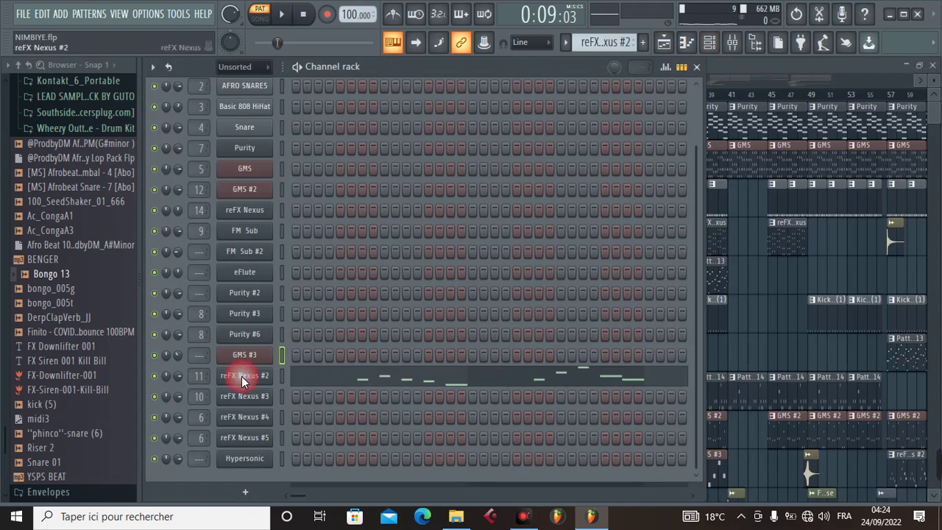
{"action": "left_click", "coordinate": [241, 376]}
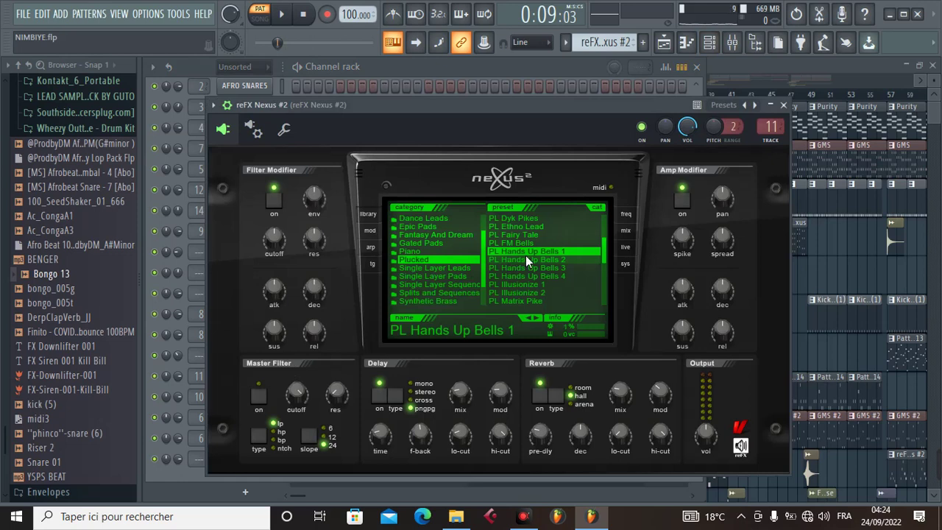
{"action": "left_click", "coordinate": [784, 105]}
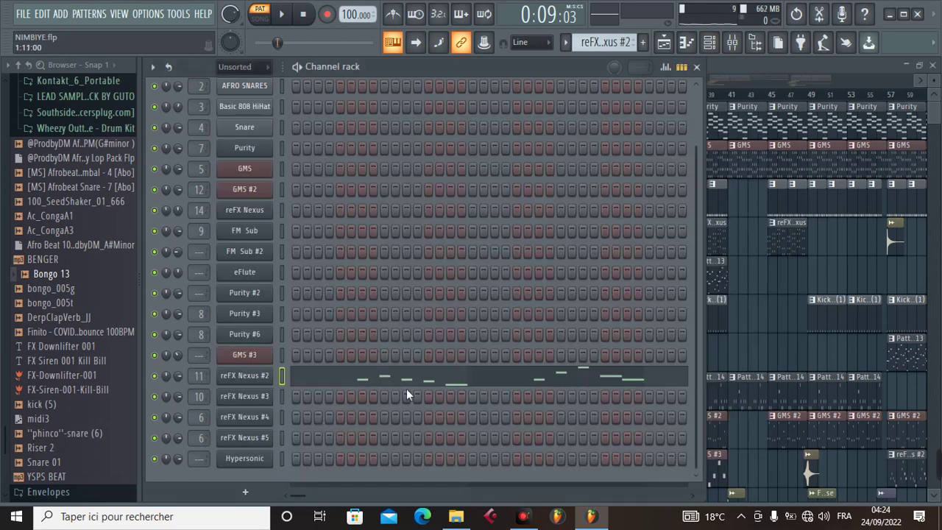
Step: View the reFX Nexus #2 melody in the piano roll while the pattern plays from the beginning, and pause playback
{"action": "left_click", "coordinate": [406, 389]}
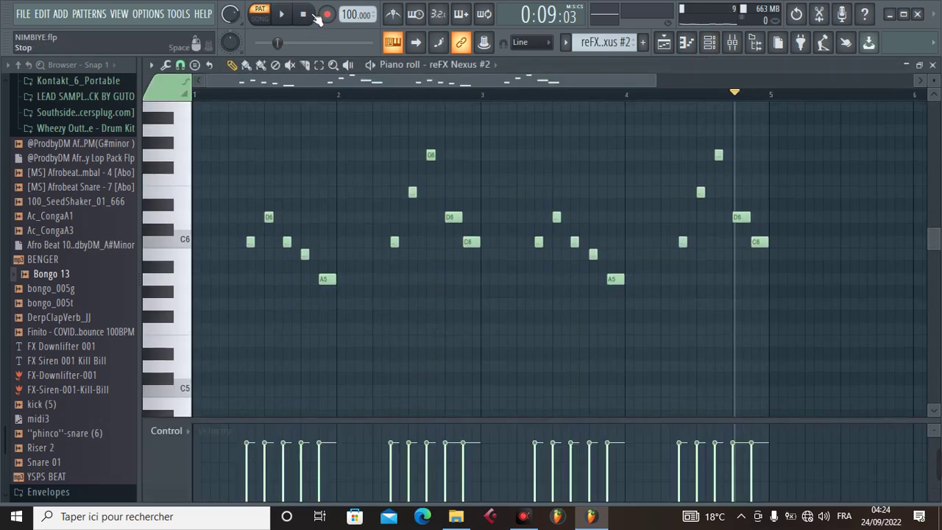
{"action": "left_click", "coordinate": [313, 16]}
{"action": "left_click", "coordinate": [281, 14]}
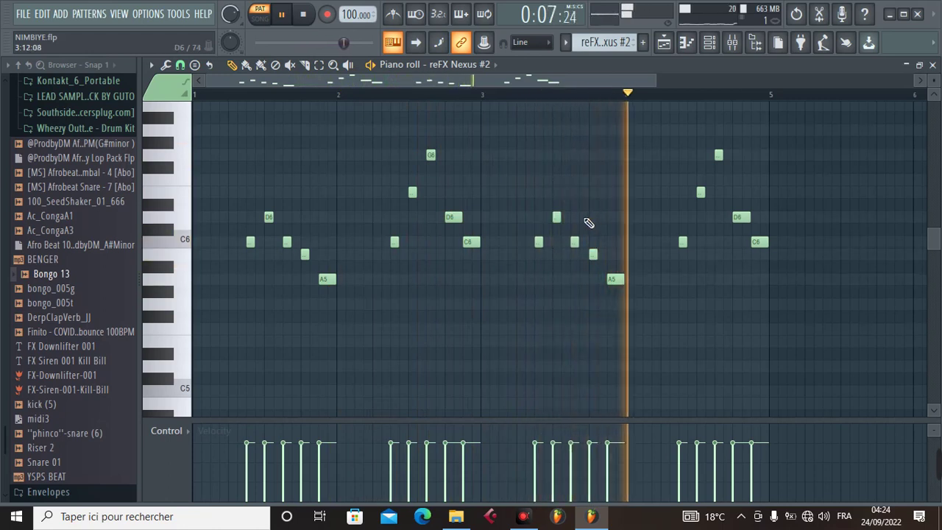
{"action": "left_click", "coordinate": [283, 17]}
Step: Select Pattern 12 from the playlist and examine the presets of the reFX Nexus #4 and reFX Nexus #5 channels, closing each plugin
{"action": "key", "text": "F5"}
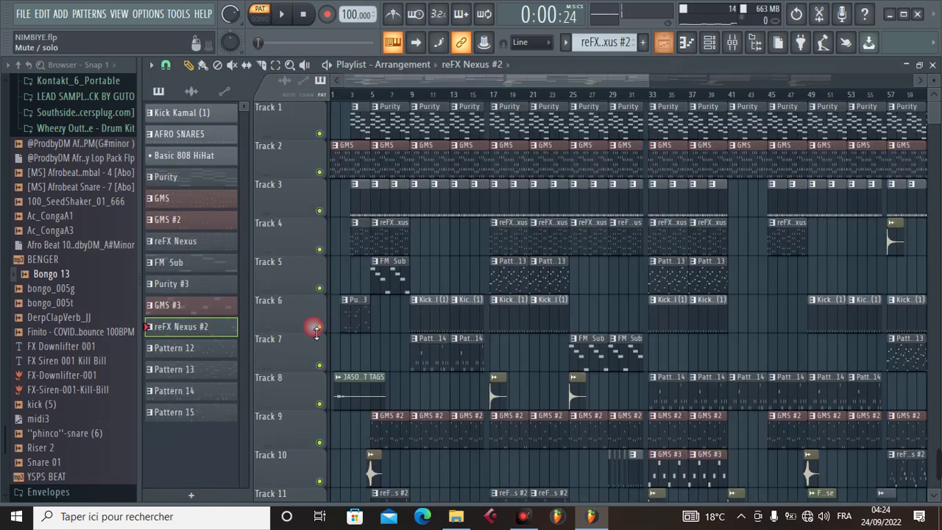
{"action": "left_click", "coordinate": [196, 349]}
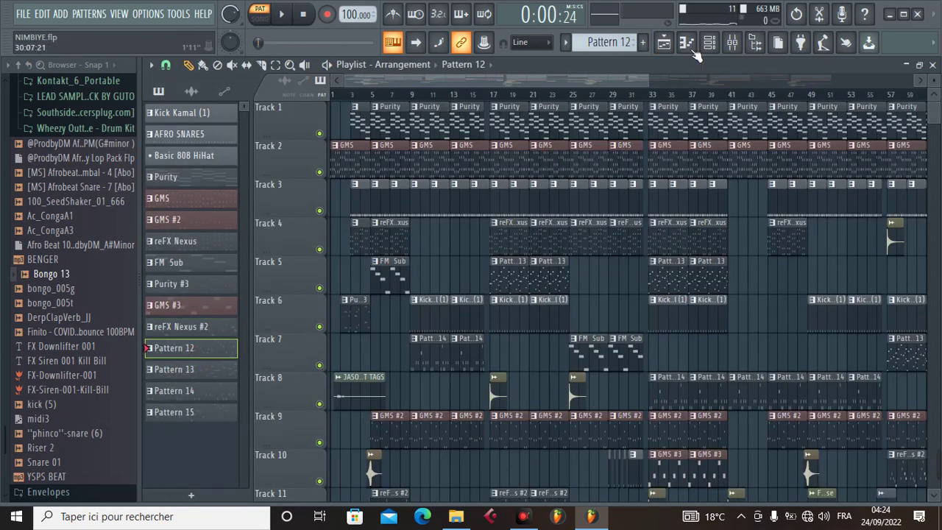
{"action": "left_click", "coordinate": [711, 44]}
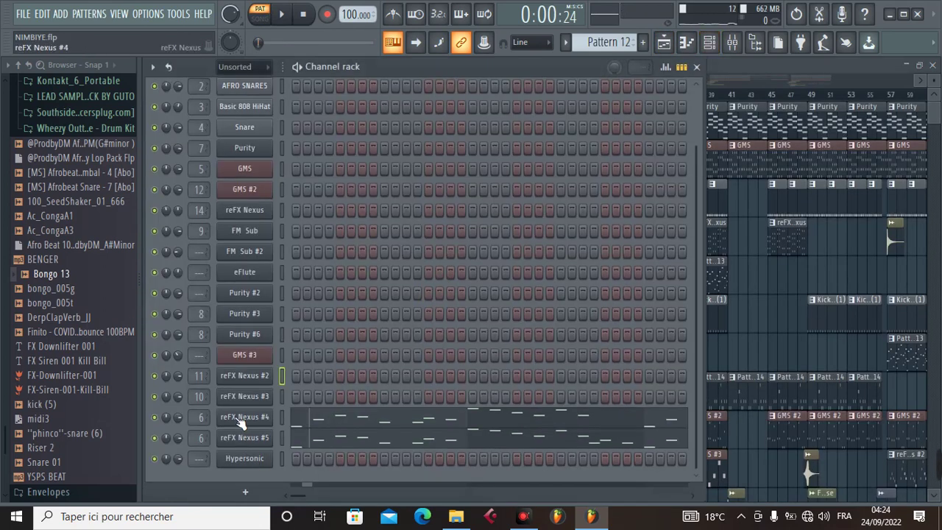
{"action": "left_click", "coordinate": [248, 422]}
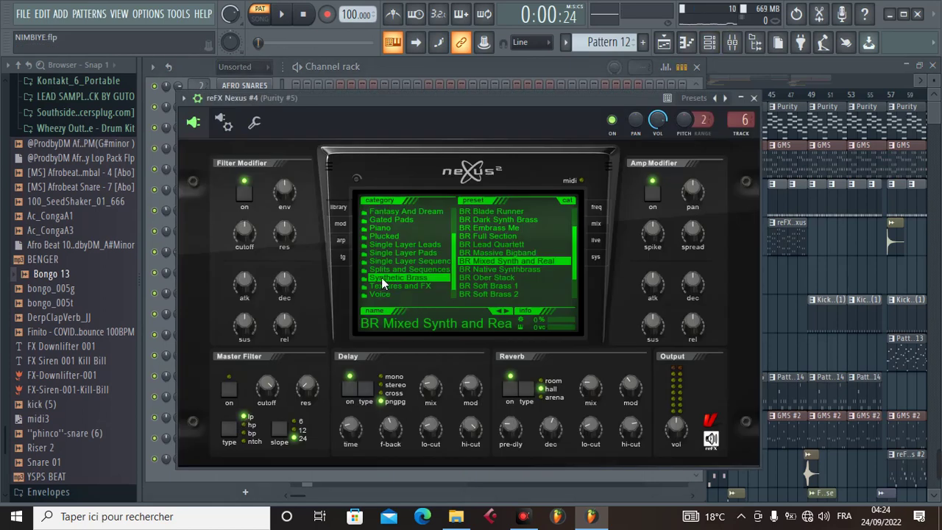
{"action": "left_click", "coordinate": [754, 97]}
{"action": "left_click", "coordinate": [250, 441]}
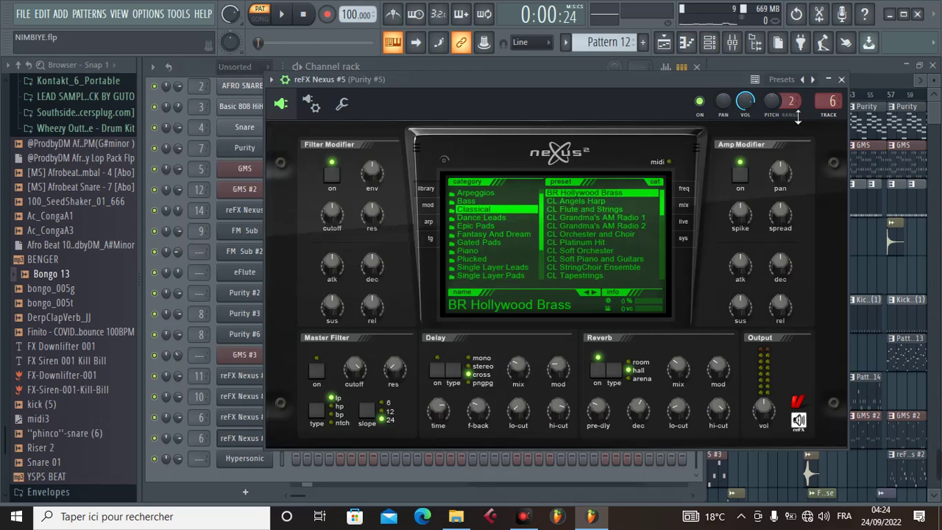
{"action": "left_click", "coordinate": [843, 80]}
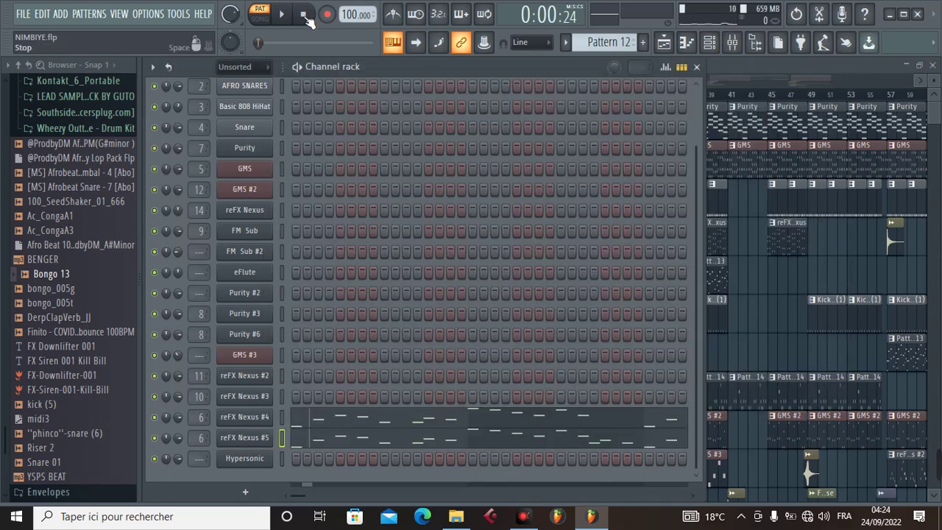
Step: Play Pattern 12 while viewing the reFX Nexus #4 notes in the piano roll, and pause playback
{"action": "left_click", "coordinate": [284, 16]}
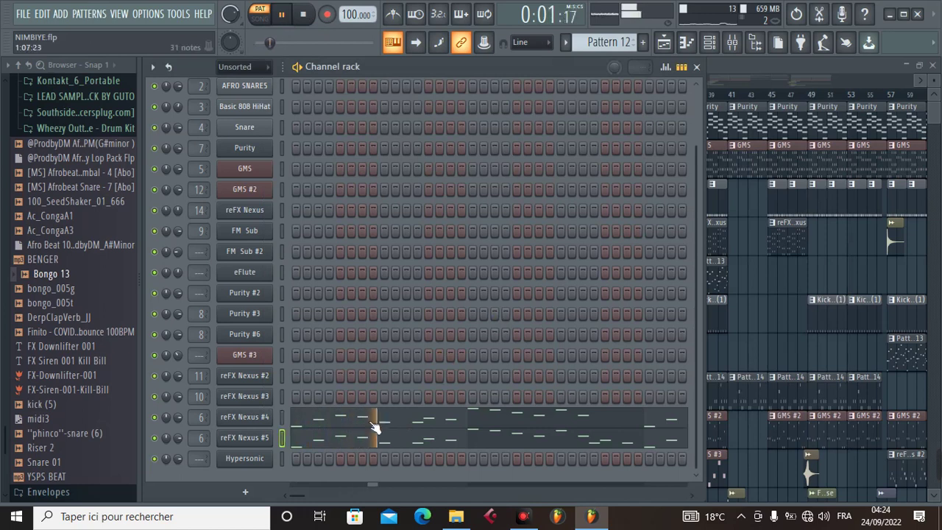
{"action": "left_click", "coordinate": [376, 420]}
{"action": "scroll", "coordinate": [390, 373], "scroll_direction": "down", "scroll_amount": 2}
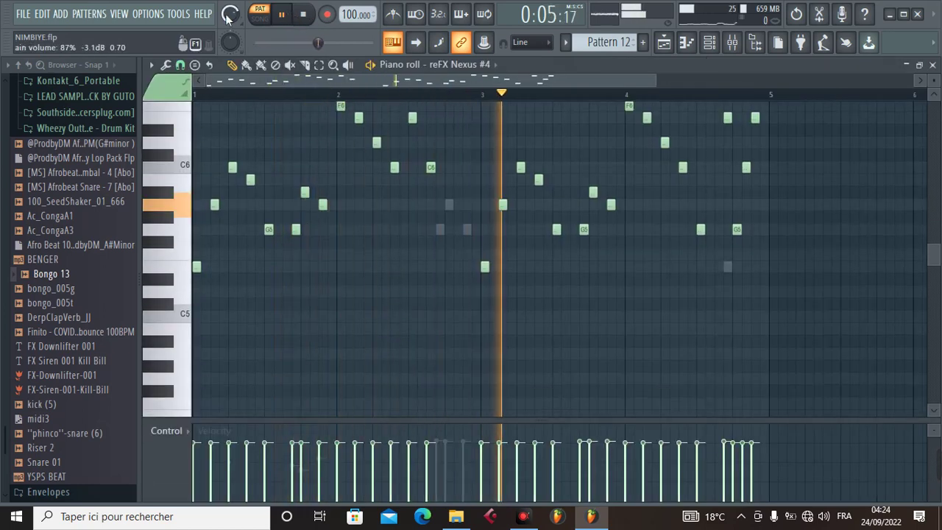
{"action": "scroll", "coordinate": [431, 225], "scroll_direction": "up", "scroll_amount": 1}
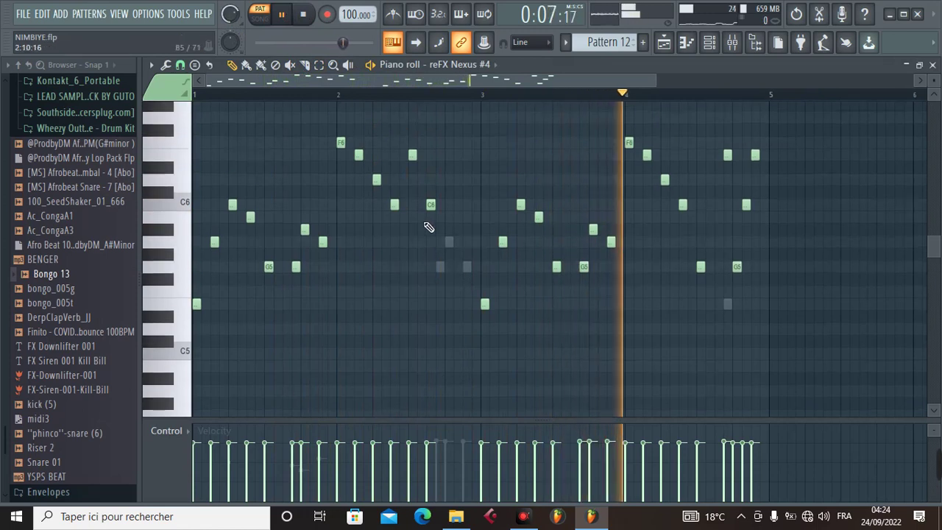
{"action": "left_click", "coordinate": [283, 14]}
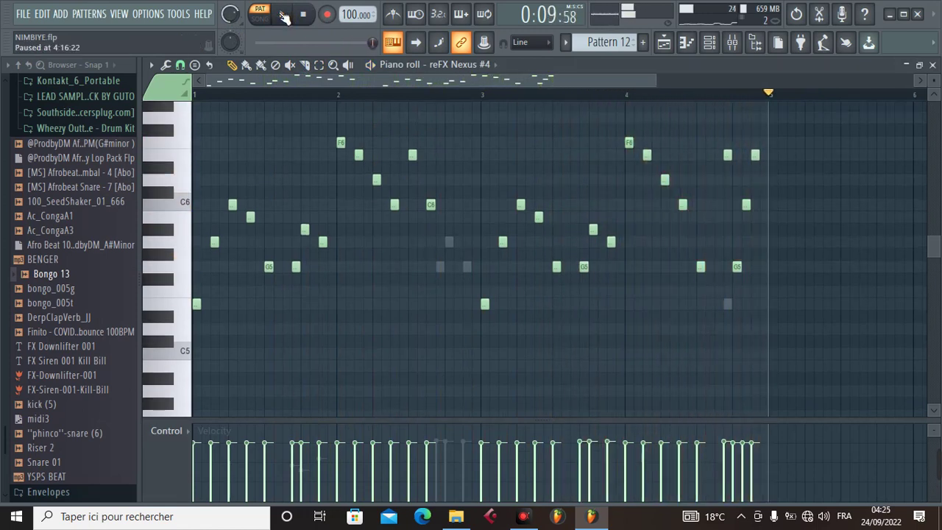
Step: Return to the playlist and select Pattern 13
{"action": "left_click", "coordinate": [663, 42]}
{"action": "left_click", "coordinate": [191, 370]}
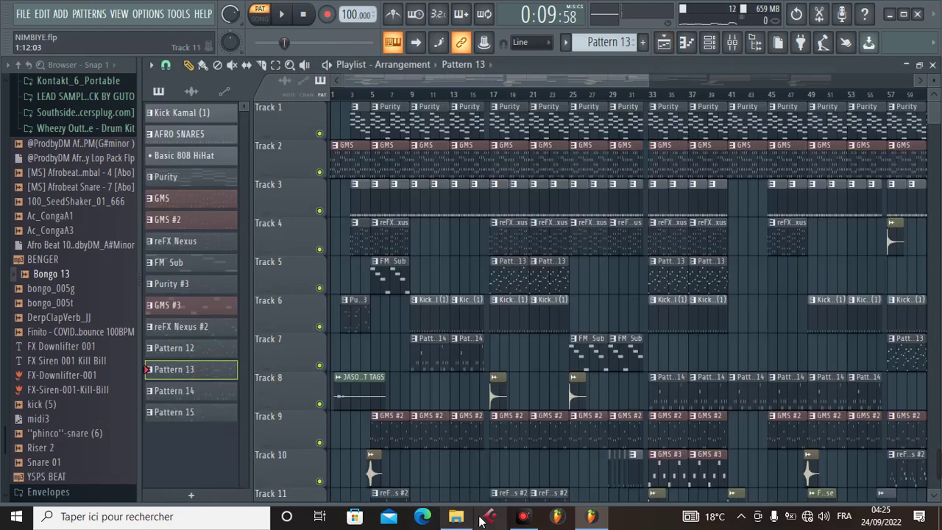
{"action": "mouse_move", "coordinate": [523, 516]}
{"action": "left_click", "coordinate": [538, 471]}
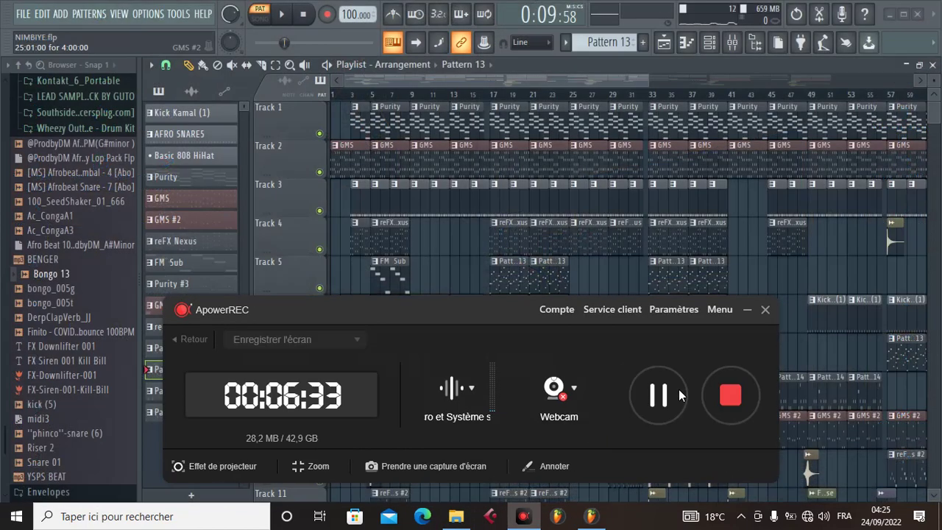
{"action": "left_click", "coordinate": [659, 401]}
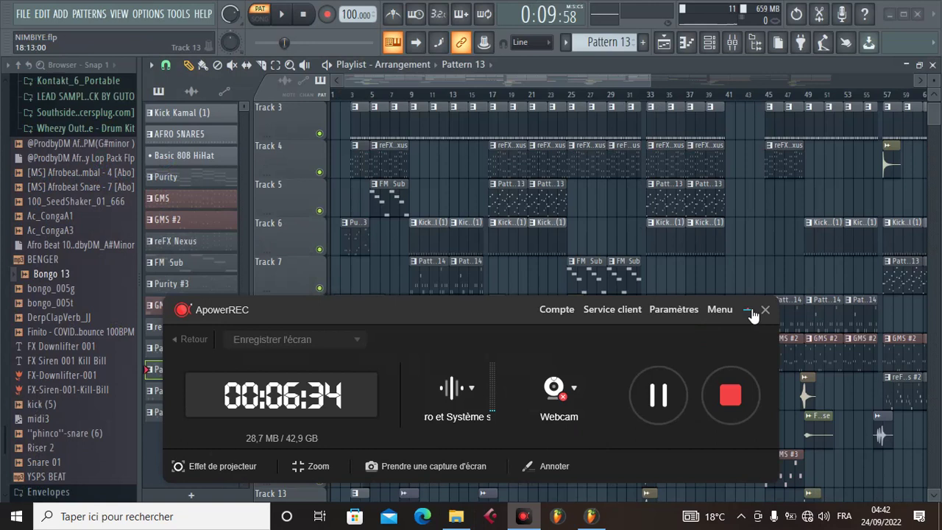
{"action": "left_click", "coordinate": [749, 310]}
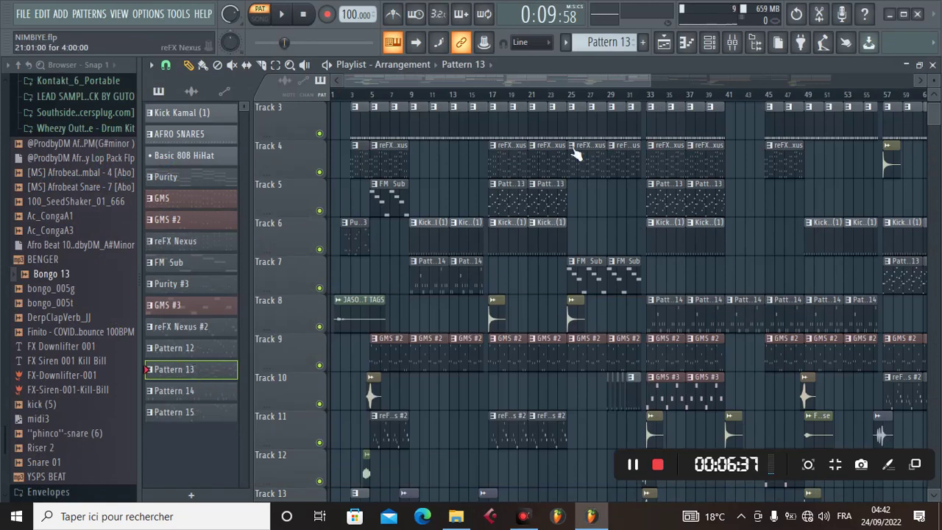
Step: Show Pattern 13's channels and open the FM Sub #2 channel's instrument to examine its Sytrus settings
{"action": "left_click", "coordinate": [709, 42]}
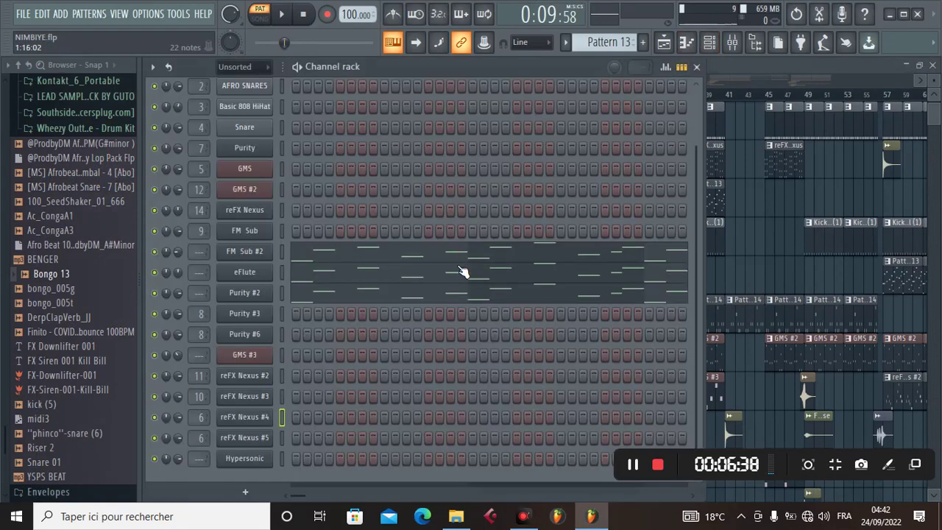
{"action": "left_click", "coordinate": [244, 251]}
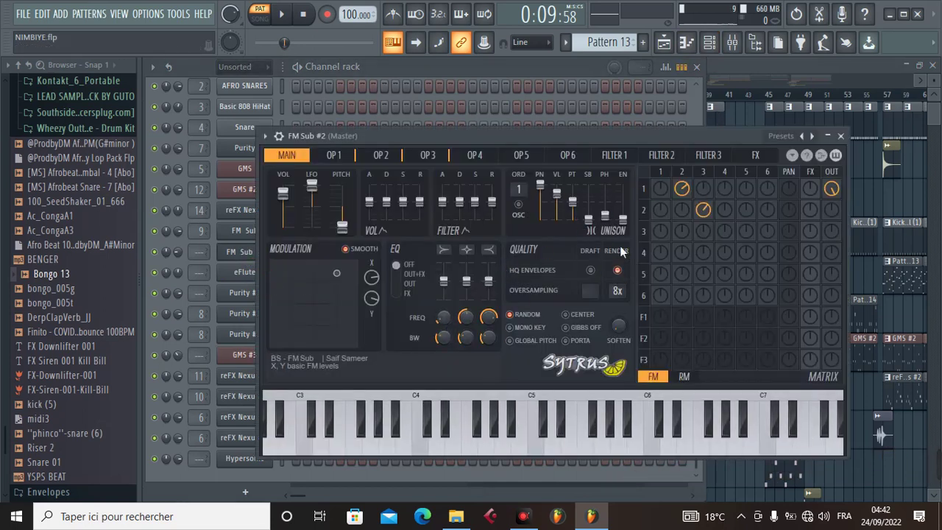
Step: Close the FM Sub #2 plugin and examine the eFlute and Purity #2 channels' instruments, closing each one
{"action": "left_click", "coordinate": [842, 136]}
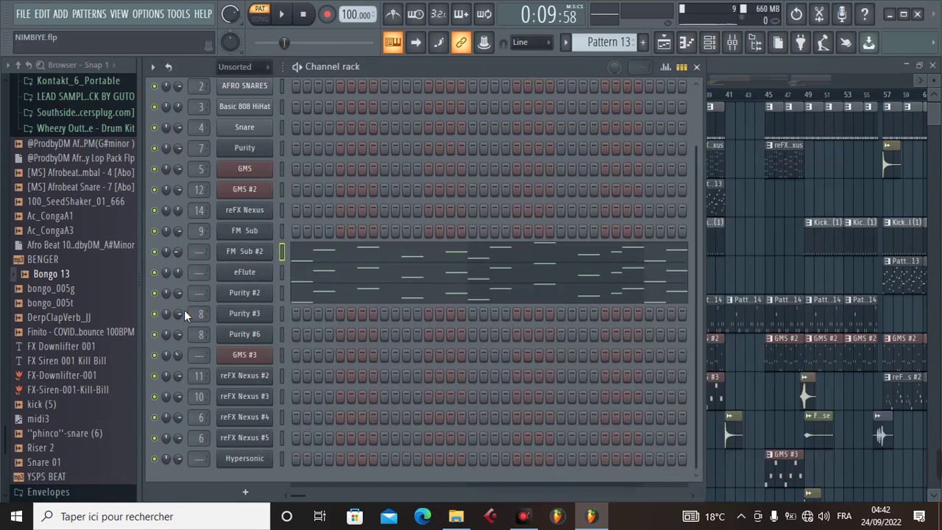
{"action": "left_click", "coordinate": [244, 272]}
{"action": "left_click", "coordinate": [551, 166]}
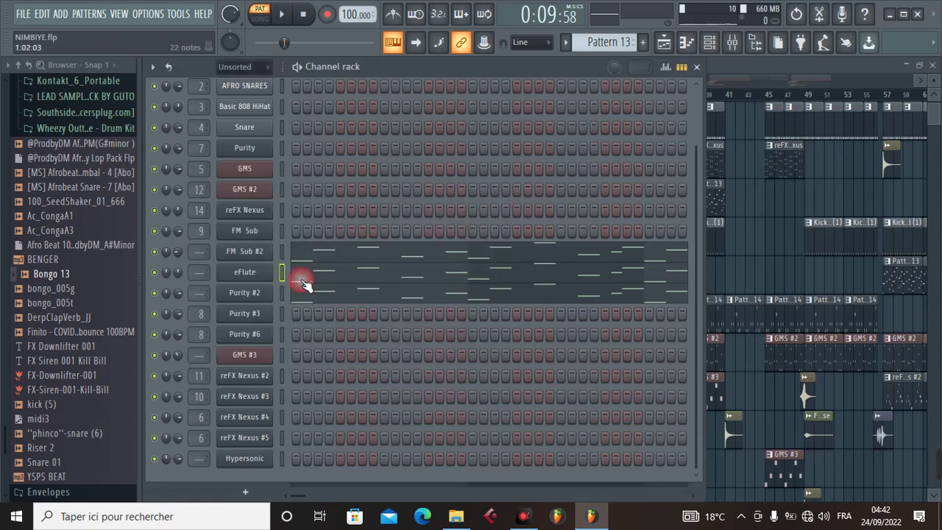
{"action": "left_click", "coordinate": [245, 292]}
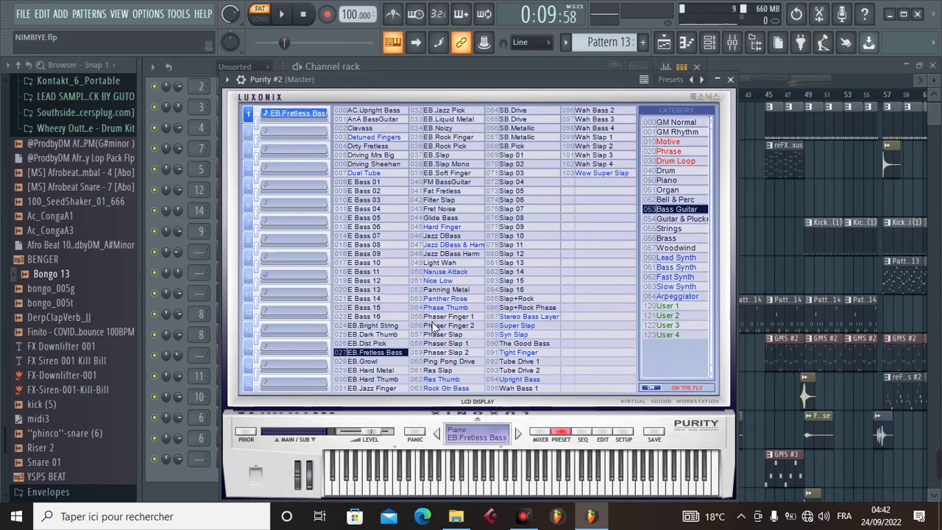
{"action": "left_click", "coordinate": [731, 79]}
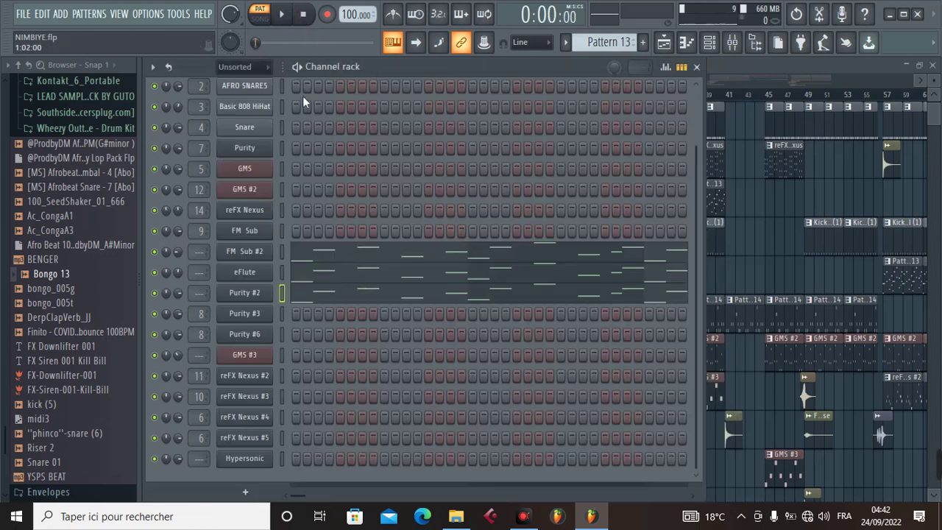
Step: Play Pattern 13 while viewing the FM Sub #2 notes in the piano roll, and pause playback
{"action": "left_click", "coordinate": [284, 14]}
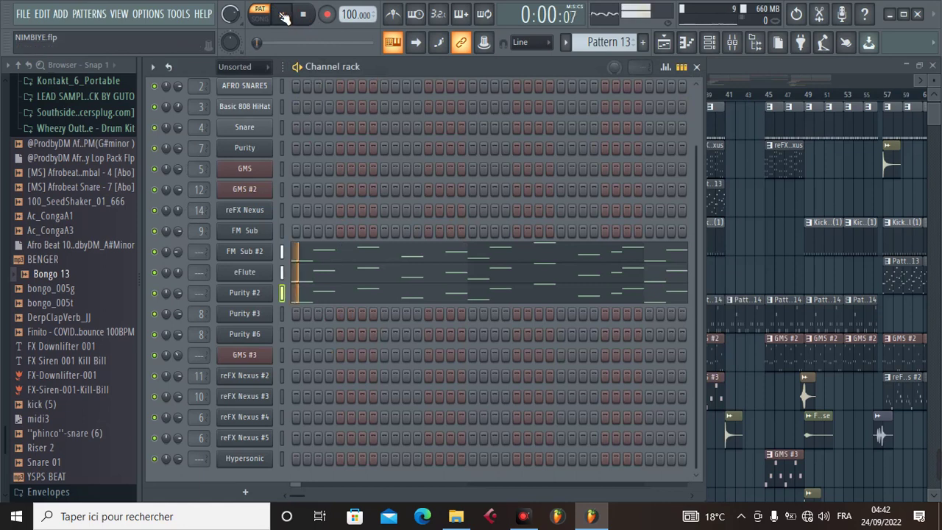
{"action": "left_click", "coordinate": [403, 263]}
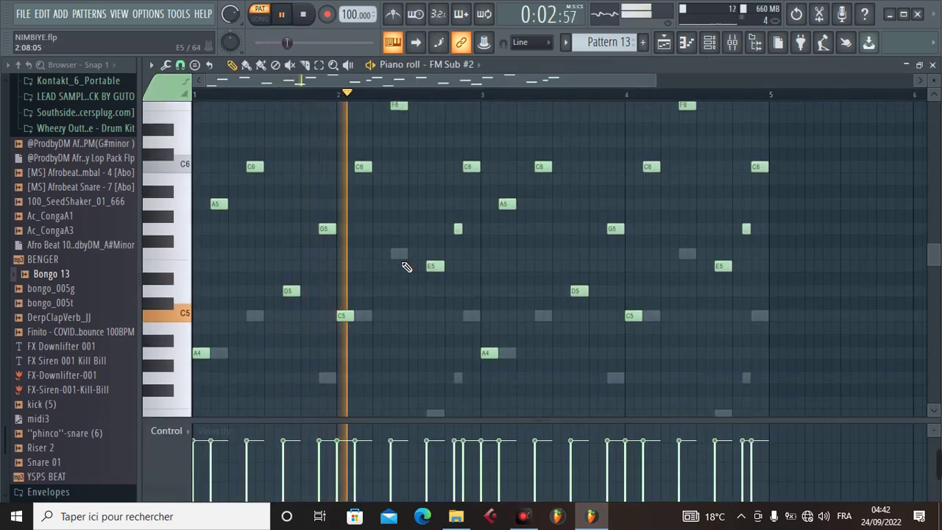
{"action": "scroll", "coordinate": [405, 265], "scroll_direction": "up", "scroll_amount": 3}
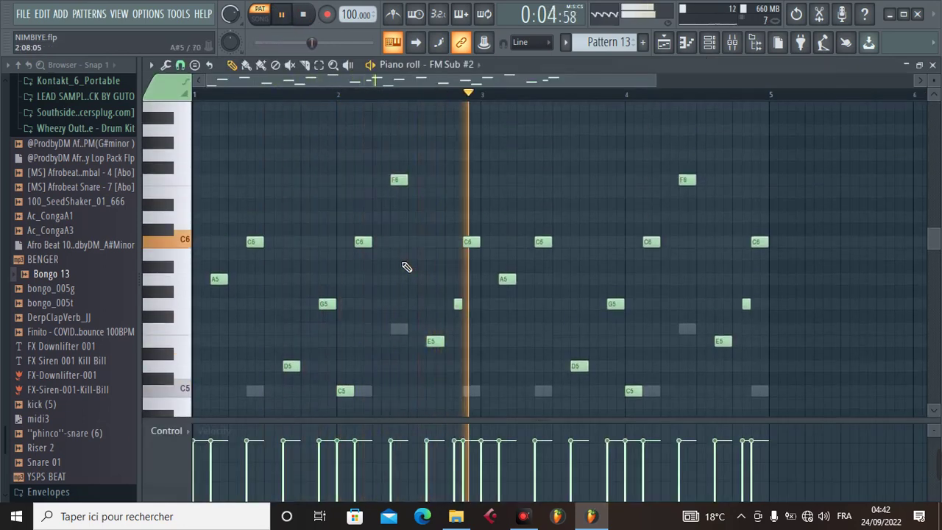
{"action": "scroll", "coordinate": [406, 266], "scroll_direction": "down", "scroll_amount": 3}
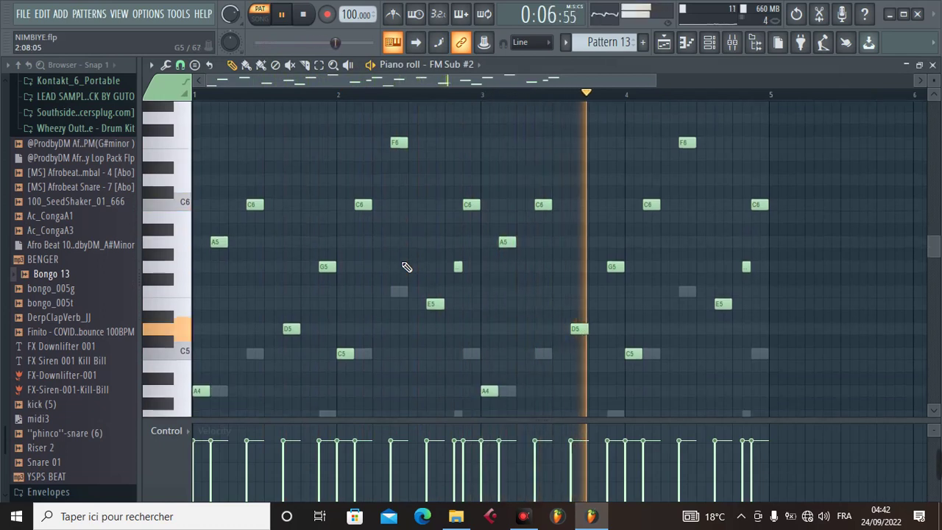
{"action": "left_click", "coordinate": [284, 16]}
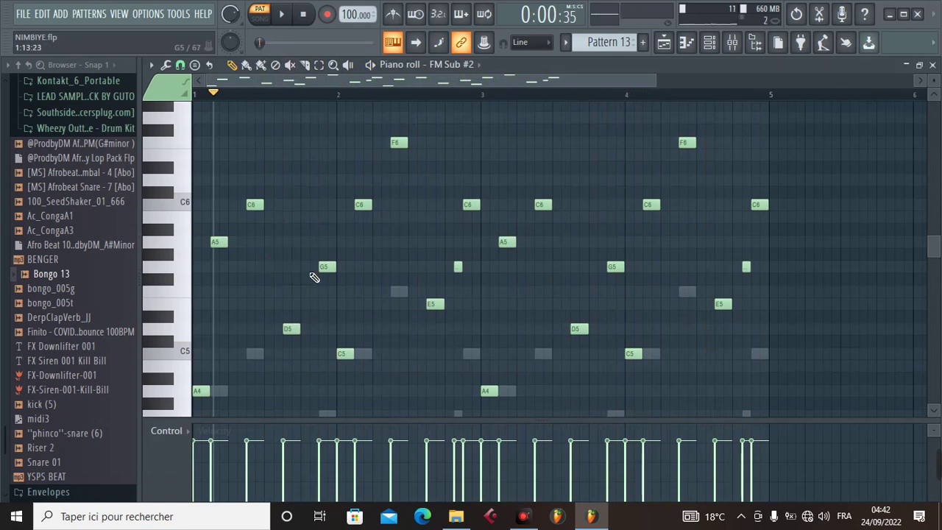
Step: Stop playback, select Pattern 14 from the playlist, and open the reFX Nexus #3 channel's instrument to examine its preset
{"action": "left_click", "coordinate": [708, 44]}
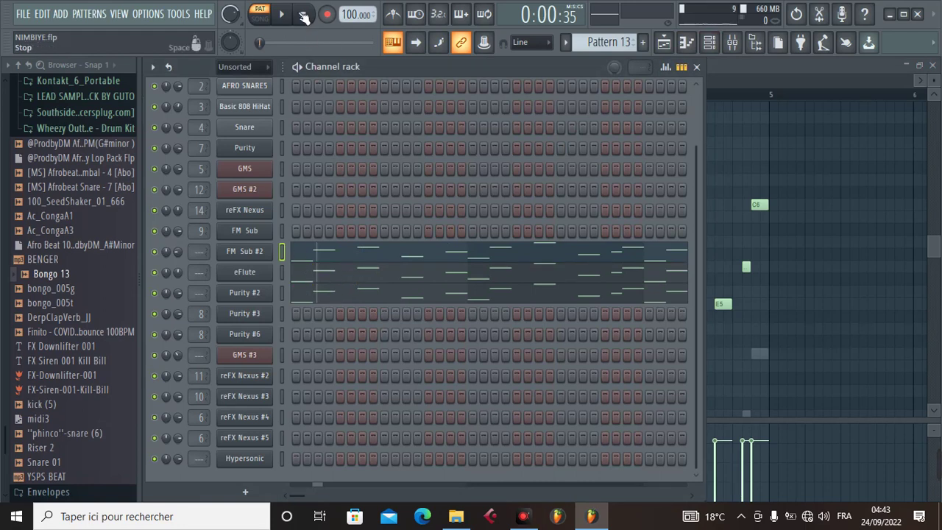
{"action": "left_click", "coordinate": [665, 44]}
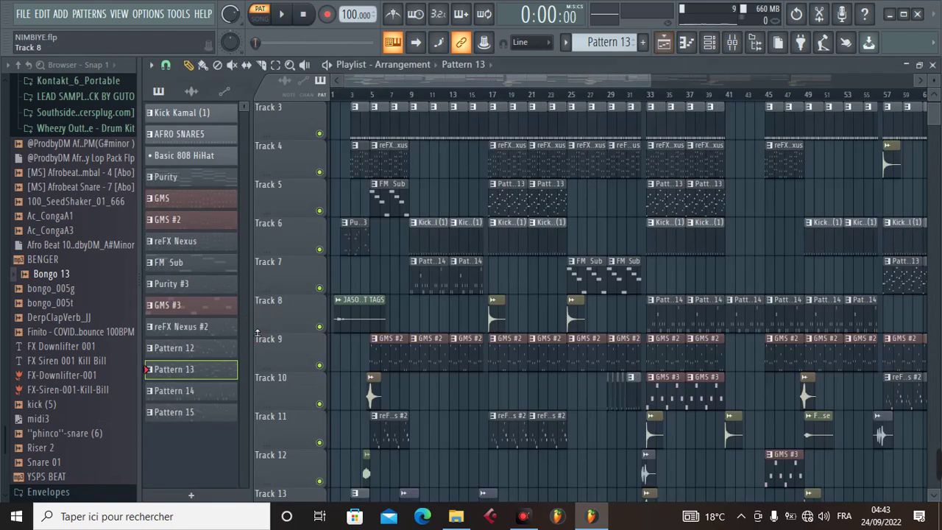
{"action": "left_click", "coordinate": [190, 391]}
{"action": "left_click", "coordinate": [709, 43]}
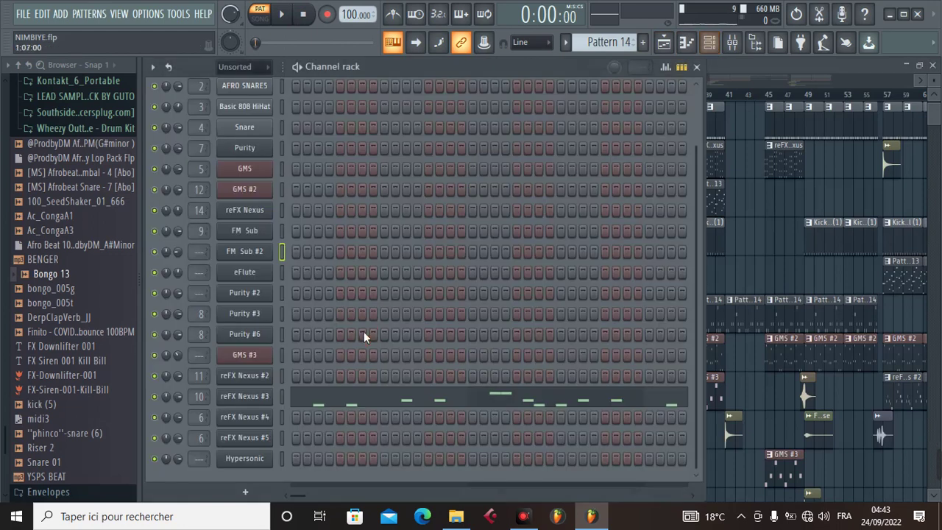
{"action": "left_click", "coordinate": [248, 396]}
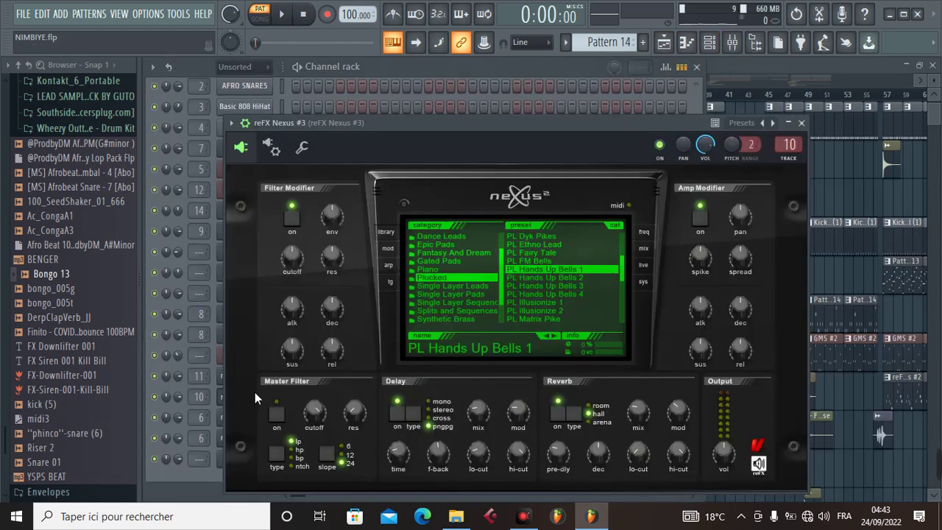
{"action": "left_click", "coordinate": [423, 278]}
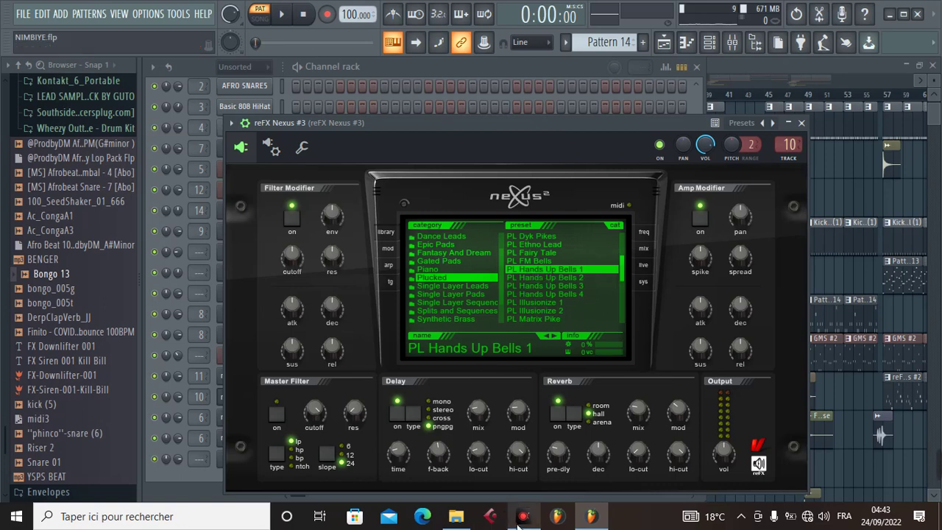
{"action": "mouse_move", "coordinate": [524, 516]}
{"action": "left_click", "coordinate": [515, 448]}
{"action": "left_click", "coordinate": [704, 352]}
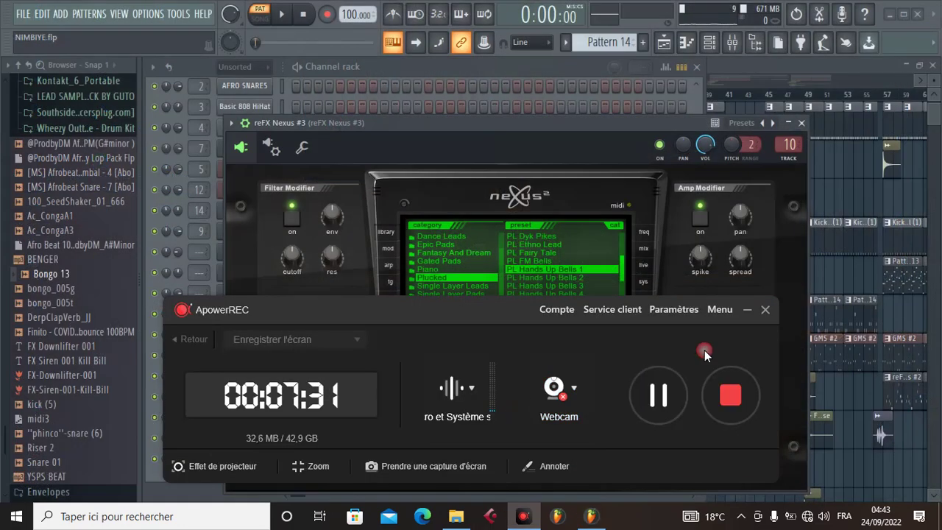
{"action": "left_click", "coordinate": [748, 310]}
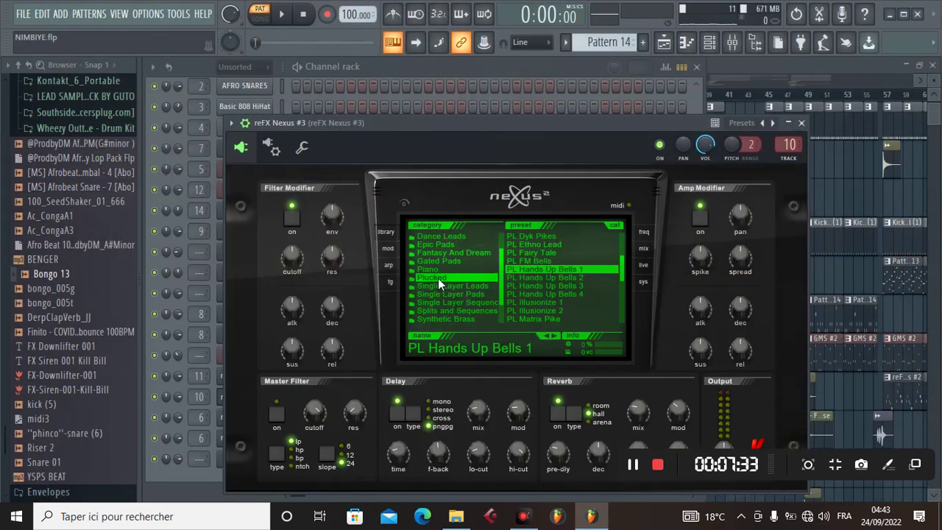
Step: Close the reFX Nexus #3 plugin and play Pattern 14 while viewing its notes in the piano roll, pausing near the end
{"action": "left_click", "coordinate": [801, 123]}
{"action": "left_click", "coordinate": [496, 383]}
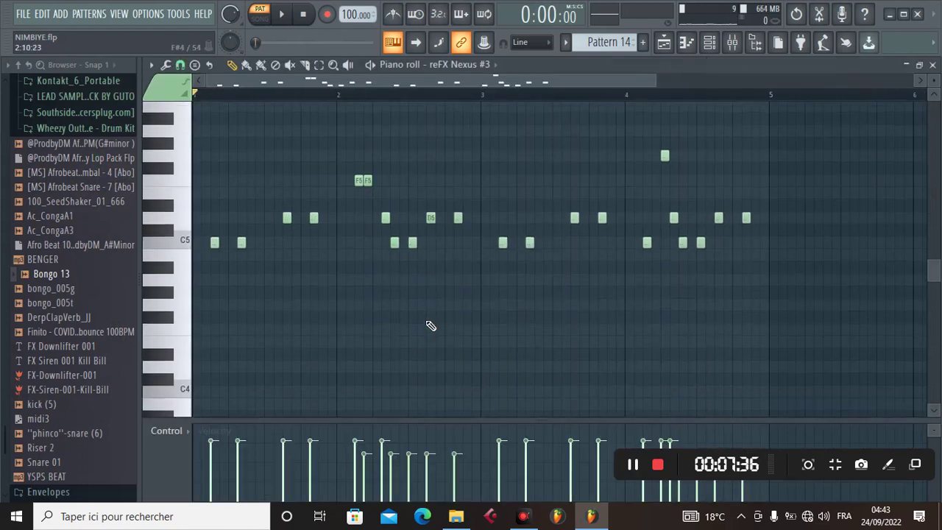
{"action": "left_click", "coordinate": [286, 17]}
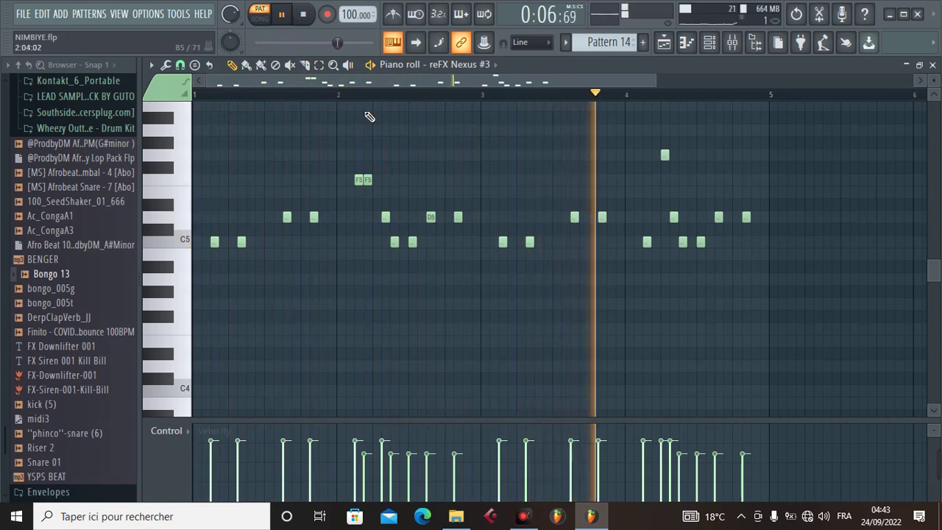
{"action": "left_click", "coordinate": [281, 13]}
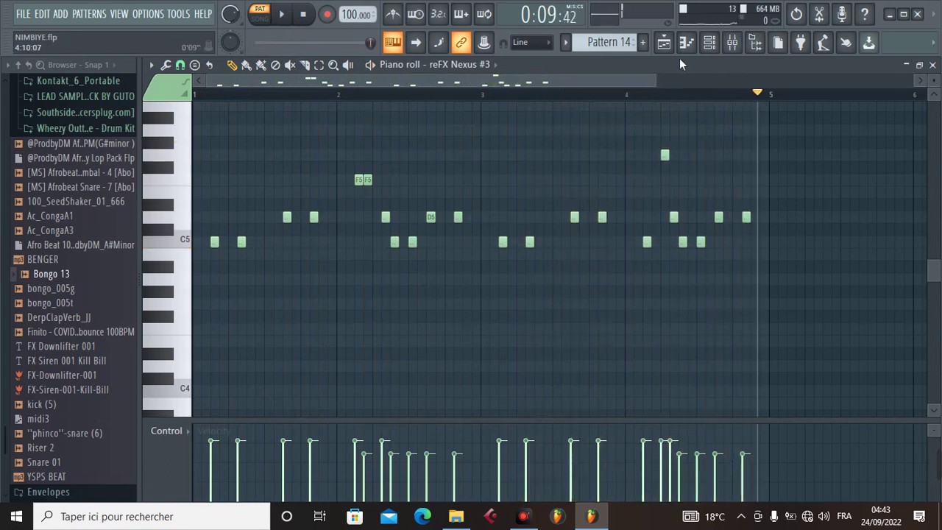
Step: Select Pattern 15 from the playlist and examine the presets of its reFX Nexus #4 and reFX Nexus #5 channels, closing each plugin
{"action": "key", "text": "F5"}
{"action": "left_click", "coordinate": [199, 416]}
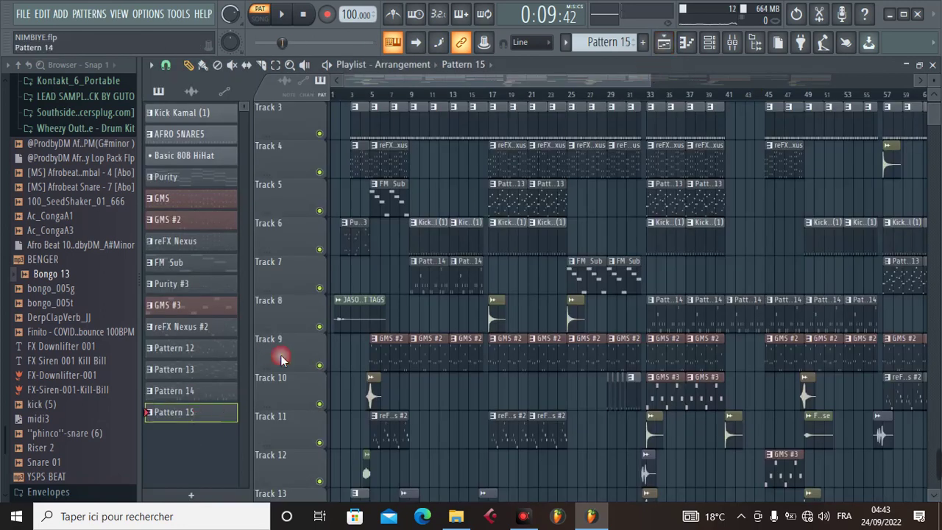
{"action": "key", "text": "F6"}
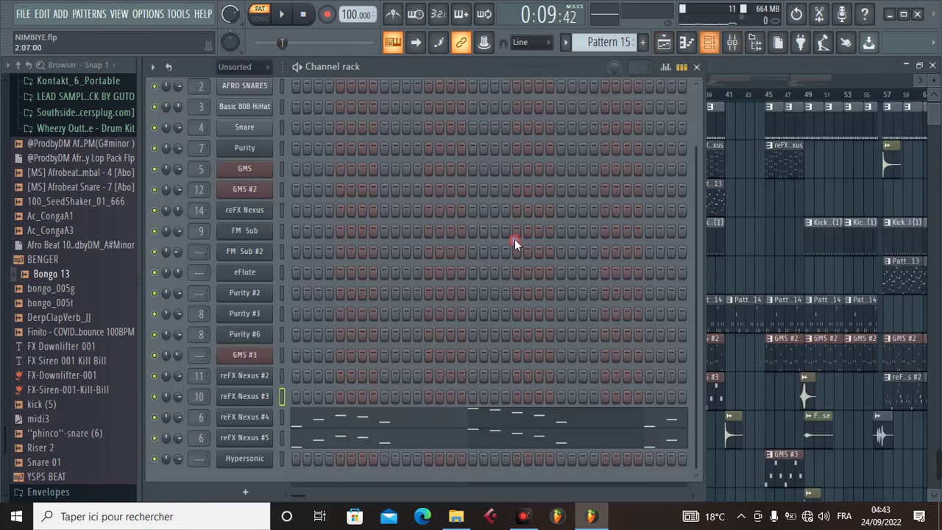
{"action": "left_click", "coordinate": [244, 417]}
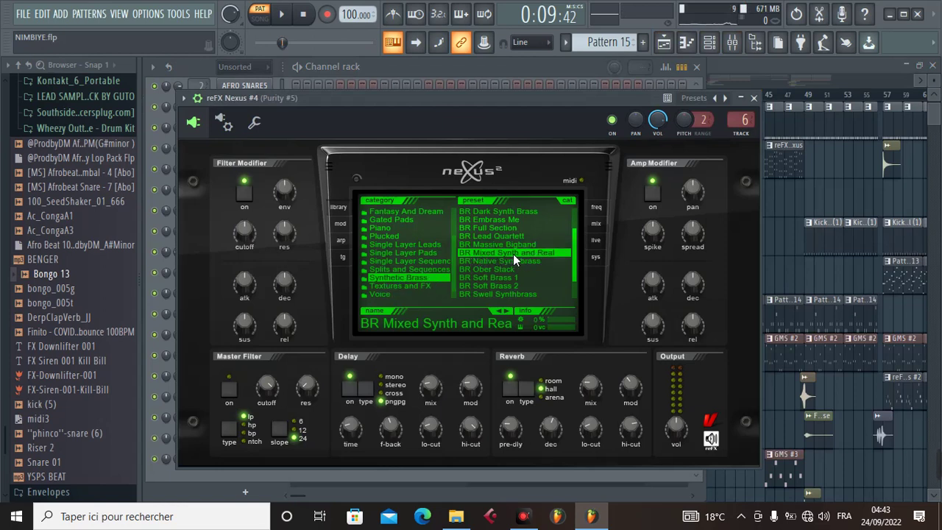
{"action": "left_click", "coordinate": [754, 98]}
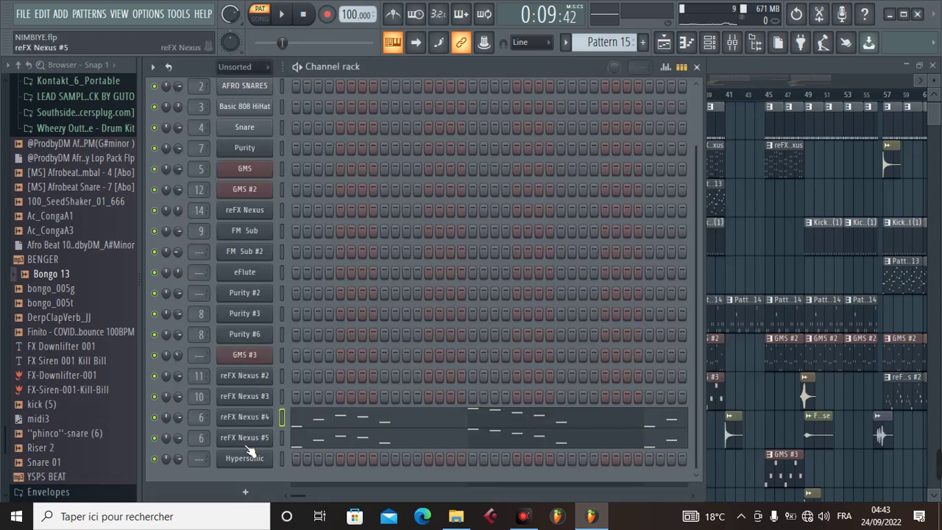
{"action": "left_click", "coordinate": [247, 437]}
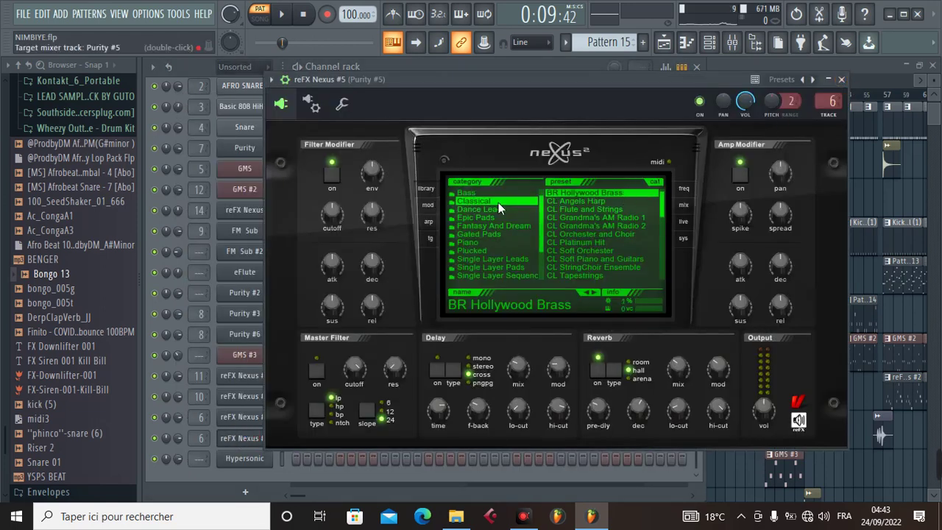
{"action": "left_click", "coordinate": [844, 79]}
Step: Play Pattern 15 from the start while viewing the reFX Nexus #5 notes in the piano roll, and pause playback
{"action": "left_click", "coordinate": [383, 439]}
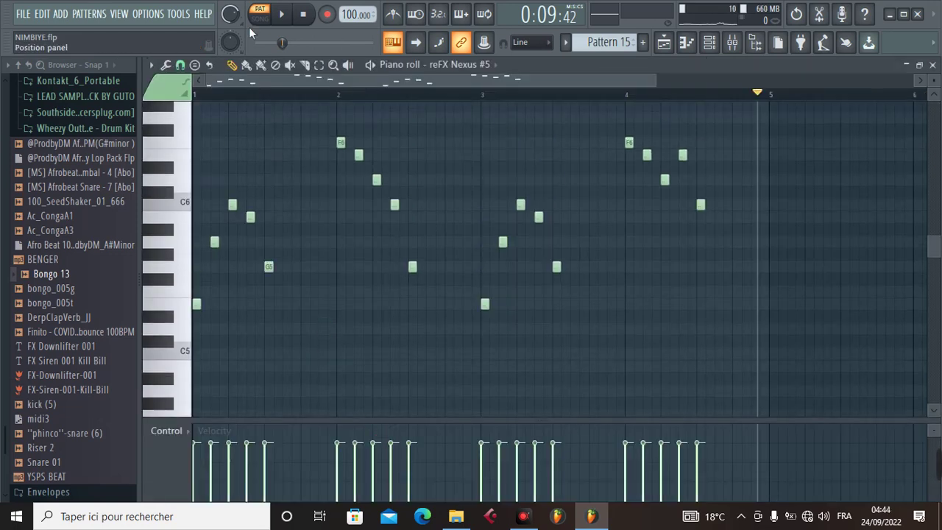
{"action": "left_click", "coordinate": [305, 15]}
{"action": "key", "text": "space"}
{"action": "scroll", "coordinate": [389, 183], "scroll_direction": "up", "scroll_amount": 3}
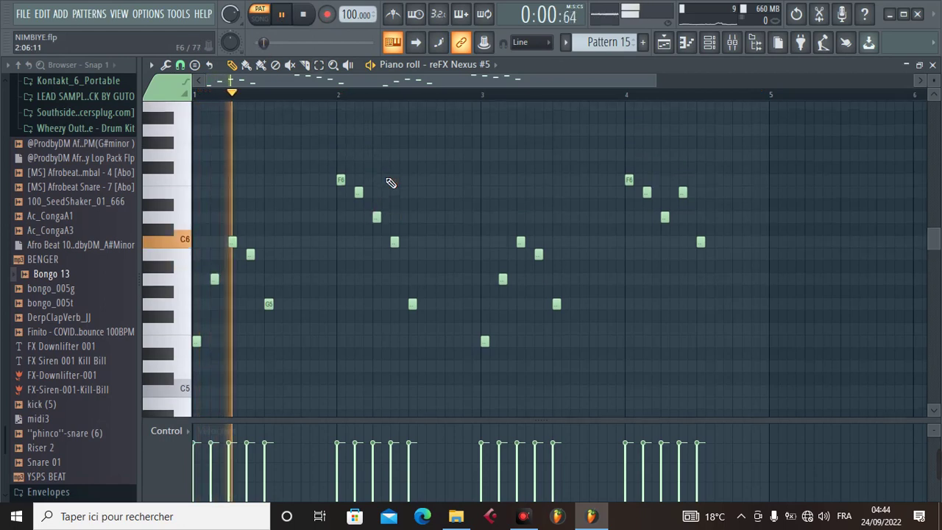
{"action": "left_click", "coordinate": [282, 15]}
Step: Return to the playlist and examine how the pattern and audio clips are arranged across the tracks of the song
{"action": "left_click", "coordinate": [664, 42]}
{"action": "scroll", "coordinate": [515, 295], "scroll_direction": "down", "scroll_amount": 3}
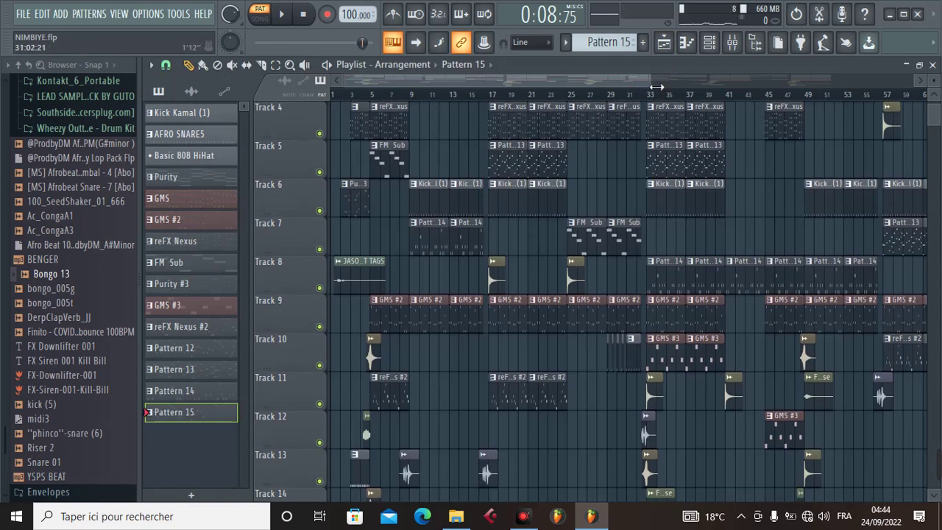
{"action": "mouse_move", "coordinate": [655, 81]}
{"action": "left_mouse_down"}
{"action": "mouse_move", "coordinate": [778, 94]}
{"action": "mouse_move", "coordinate": [705, 128]}
{"action": "left_mouse_up"}
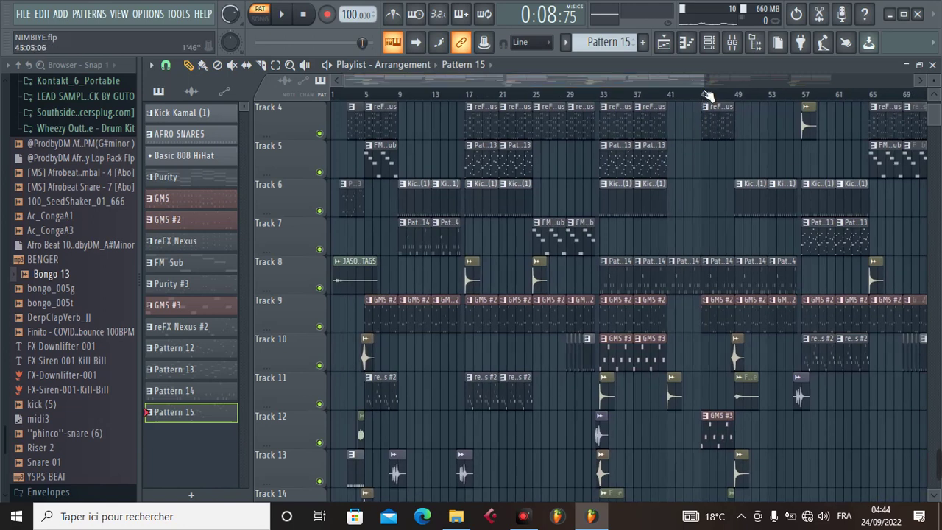
{"action": "scroll", "coordinate": [583, 214], "scroll_direction": "down", "scroll_amount": 4}
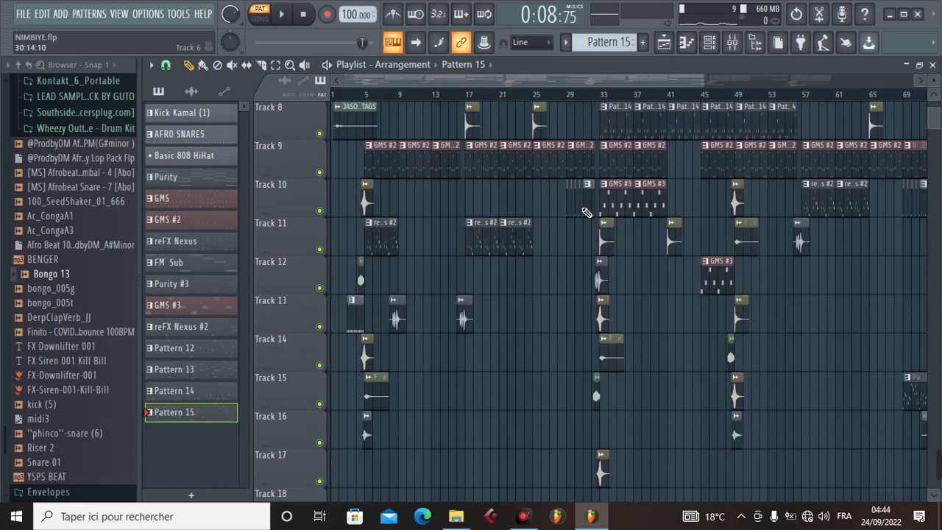
{"action": "scroll", "coordinate": [585, 213], "scroll_direction": "down", "scroll_amount": 1}
{"action": "scroll", "coordinate": [586, 212], "scroll_direction": "up", "scroll_amount": 8}
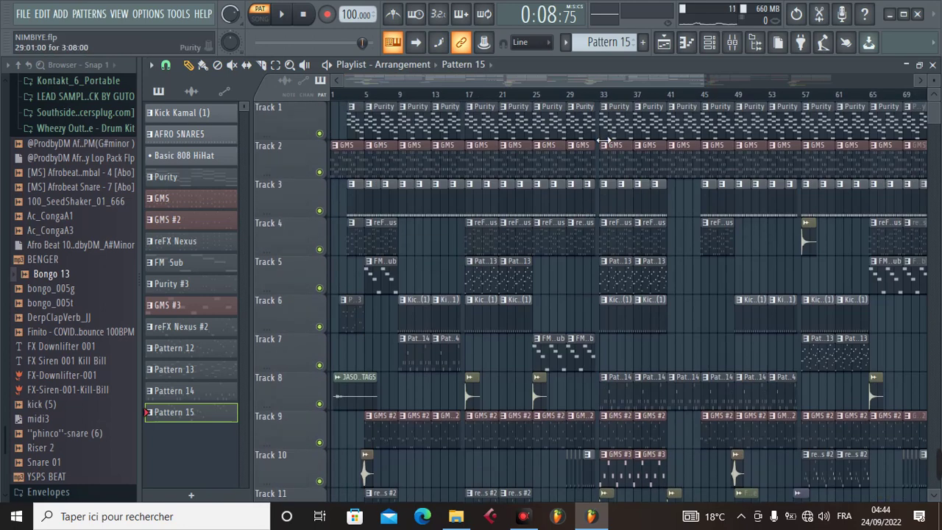
{"action": "left_click_drag", "start_coordinate": [709, 91], "coordinate": [688, 123]}
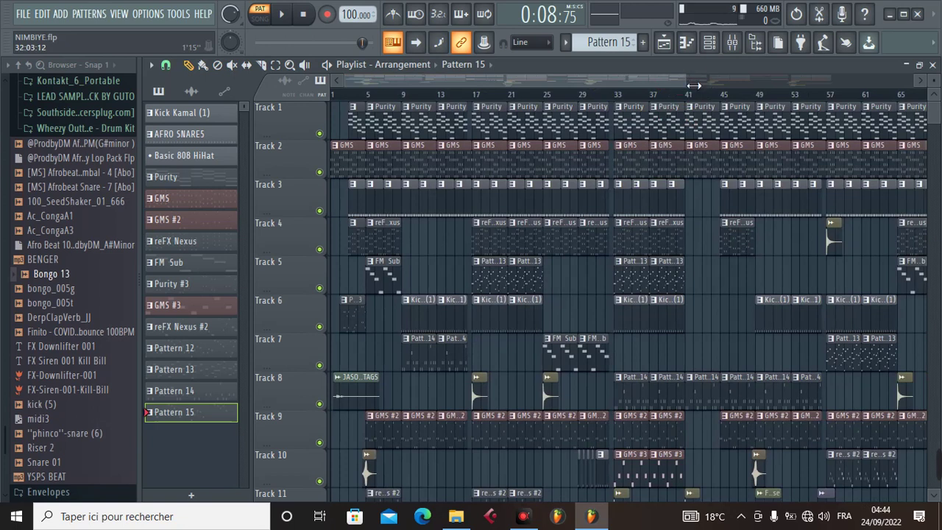
{"action": "left_click_drag", "start_coordinate": [694, 86], "coordinate": [720, 86]}
{"action": "left_click", "coordinate": [584, 183]}
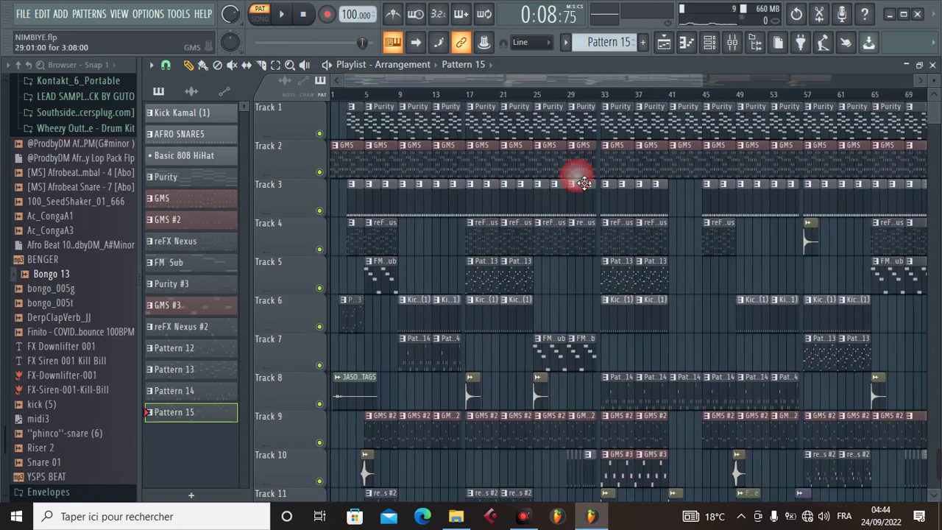
{"action": "scroll", "coordinate": [584, 183], "scroll_direction": "down", "scroll_amount": 7}
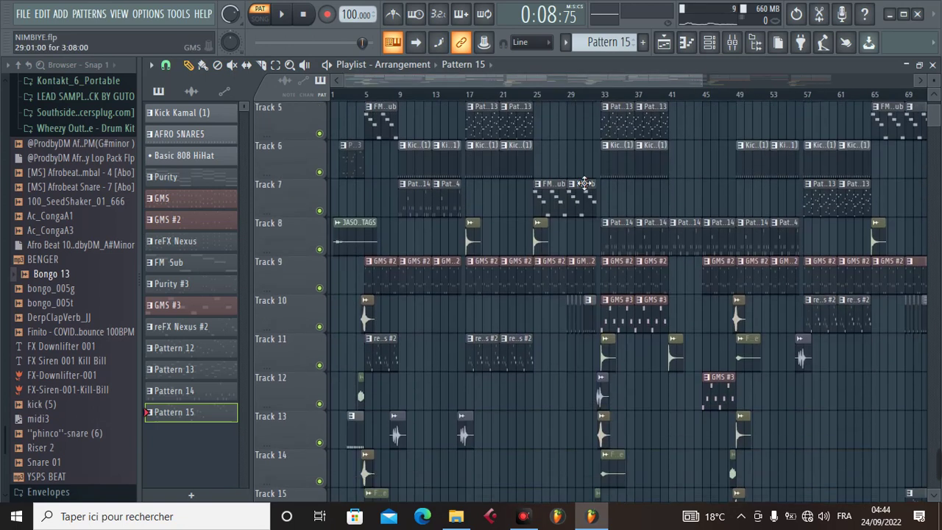
{"action": "scroll", "coordinate": [584, 184], "scroll_direction": "down", "scroll_amount": 1}
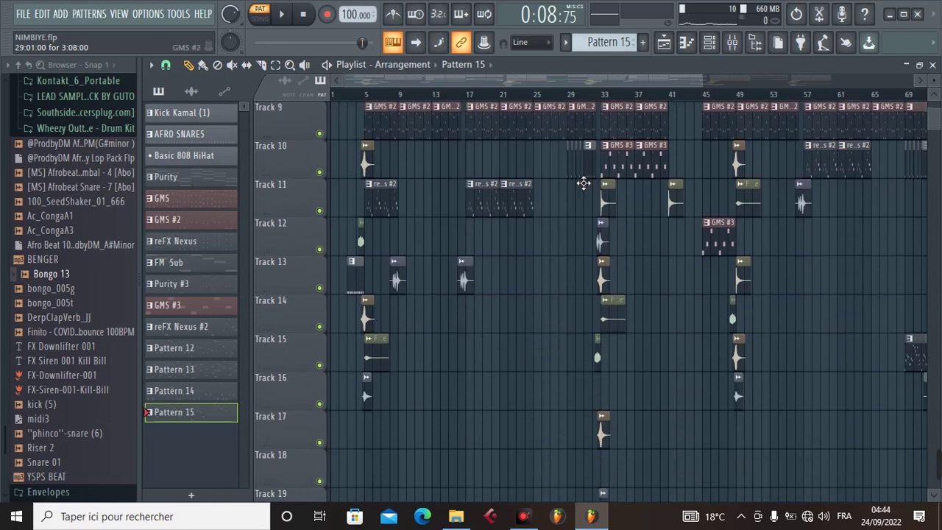
{"action": "scroll", "coordinate": [583, 183], "scroll_direction": "down", "scroll_amount": 2}
{"action": "scroll", "coordinate": [583, 184], "scroll_direction": "up", "scroll_amount": 9}
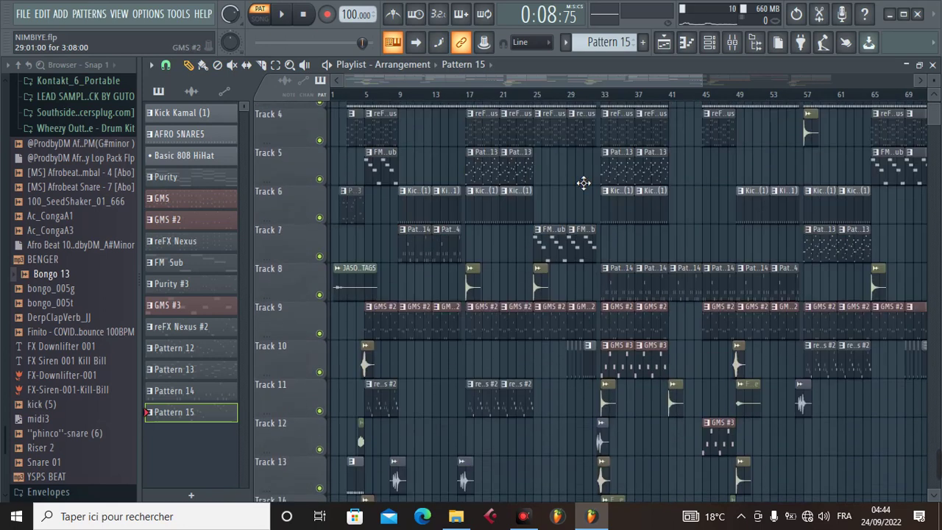
Step: Examine the playlist arrangement from Track 1 down to Track 19, with more of the song's bars in view
{"action": "scroll", "coordinate": [584, 183], "scroll_direction": "up", "scroll_amount": 1}
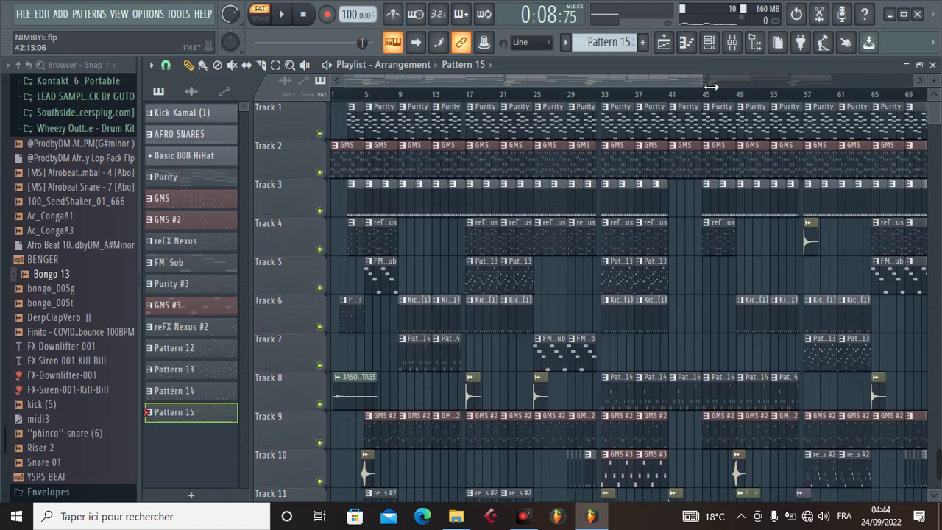
{"action": "left_click_drag", "start_coordinate": [708, 86], "coordinate": [686, 86]}
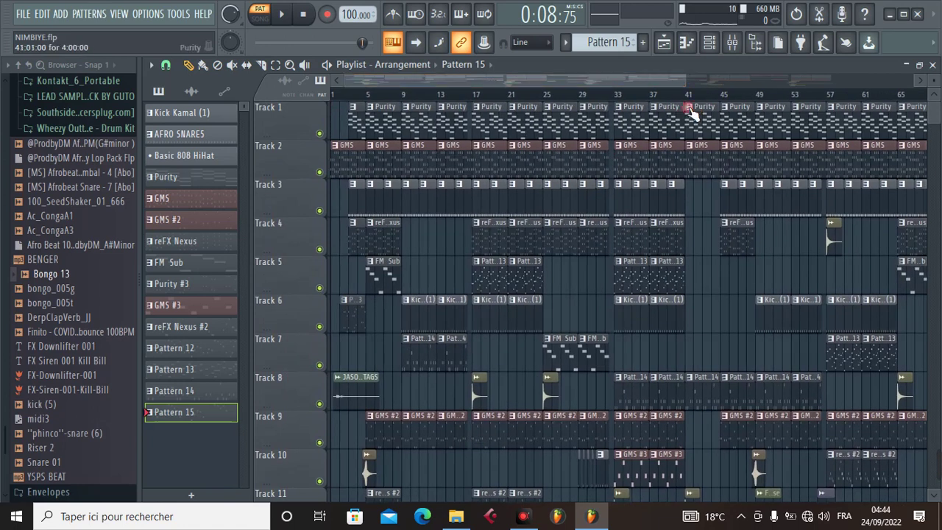
{"action": "left_click_drag", "start_coordinate": [630, 78], "coordinate": [566, 103]}
{"action": "scroll", "coordinate": [530, 253], "scroll_direction": "down", "scroll_amount": 3}
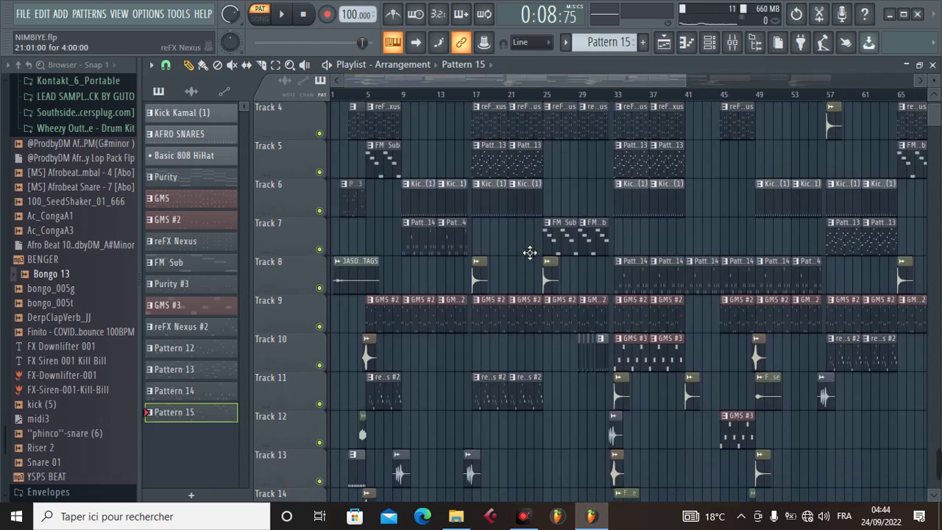
{"action": "scroll", "coordinate": [530, 252], "scroll_direction": "down", "scroll_amount": 3}
{"action": "scroll", "coordinate": [530, 253], "scroll_direction": "down", "scroll_amount": 1}
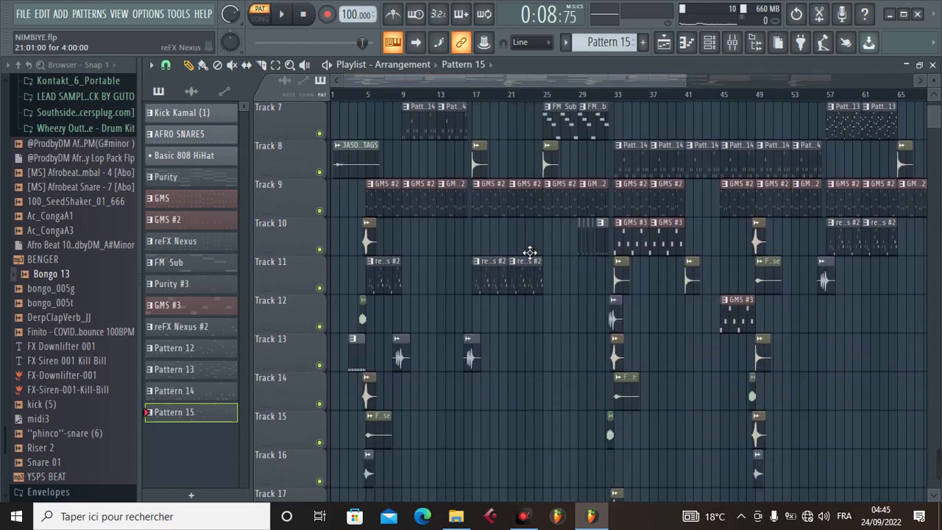
{"action": "scroll", "coordinate": [530, 252], "scroll_direction": "down", "scroll_amount": 2}
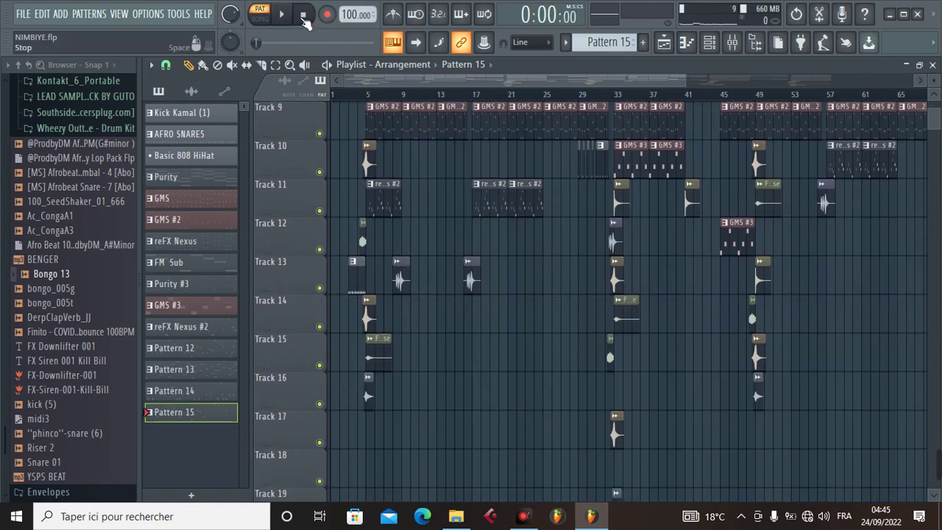
Step: Switch playback to song mode, play the full arrangement from the start through its last clips, and stop it
{"action": "key", "text": "space"}
{"action": "left_click", "coordinate": [259, 18]}
{"action": "left_click", "coordinate": [279, 15]}
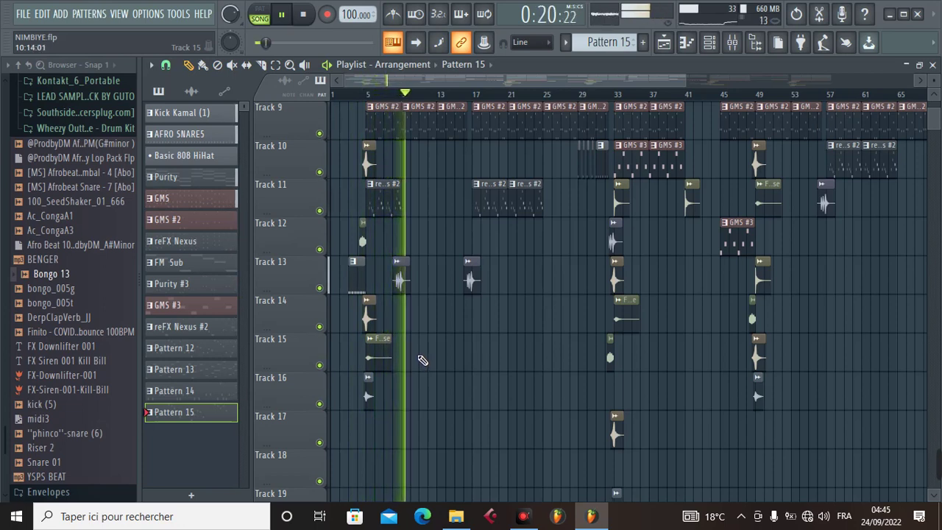
{"action": "scroll", "coordinate": [423, 358], "scroll_direction": "up", "scroll_amount": 8}
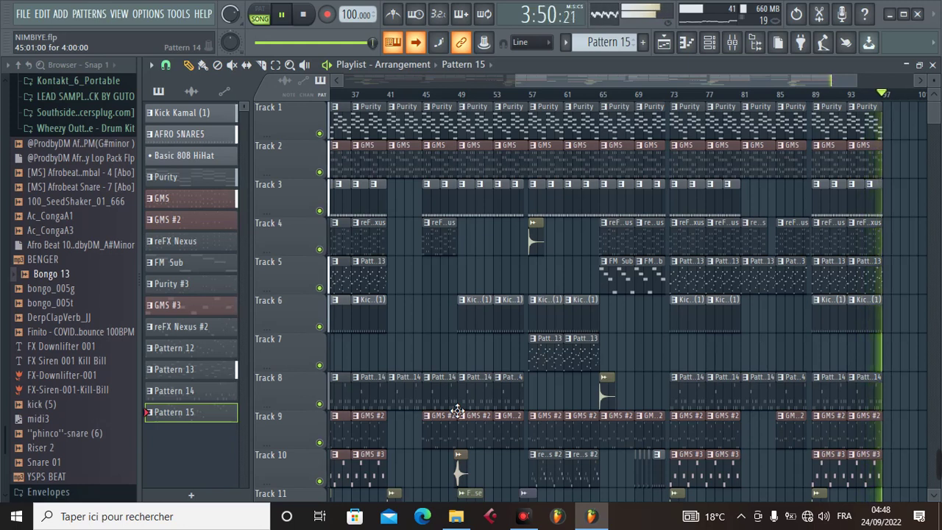
{"action": "key", "text": "space"}
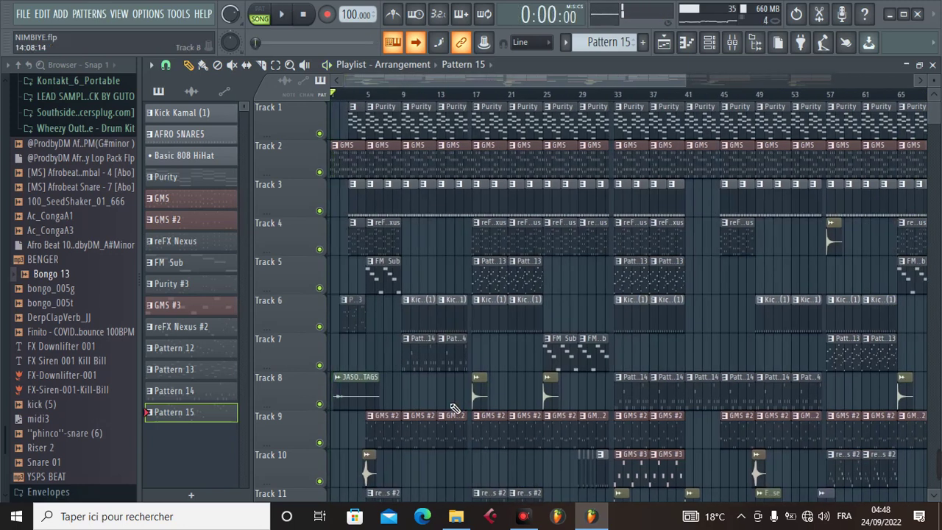
{"action": "mouse_move", "coordinate": [523, 515]}
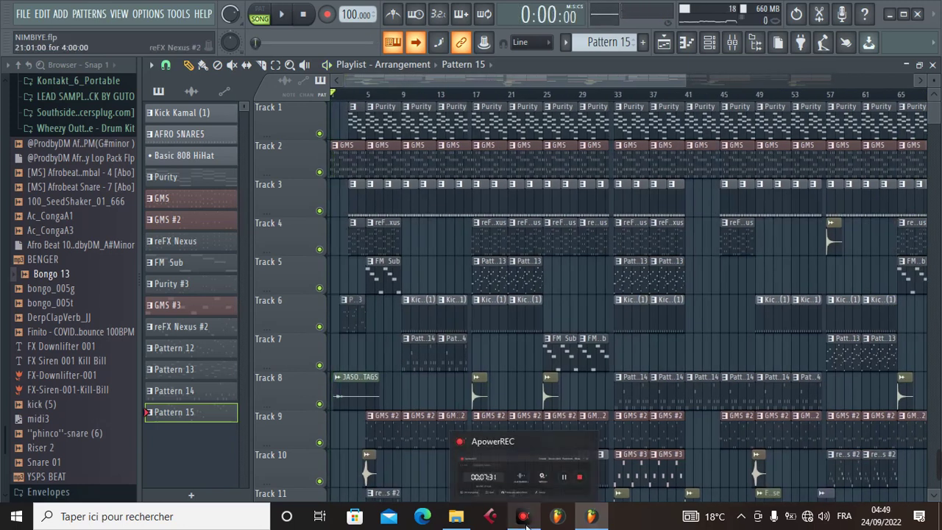